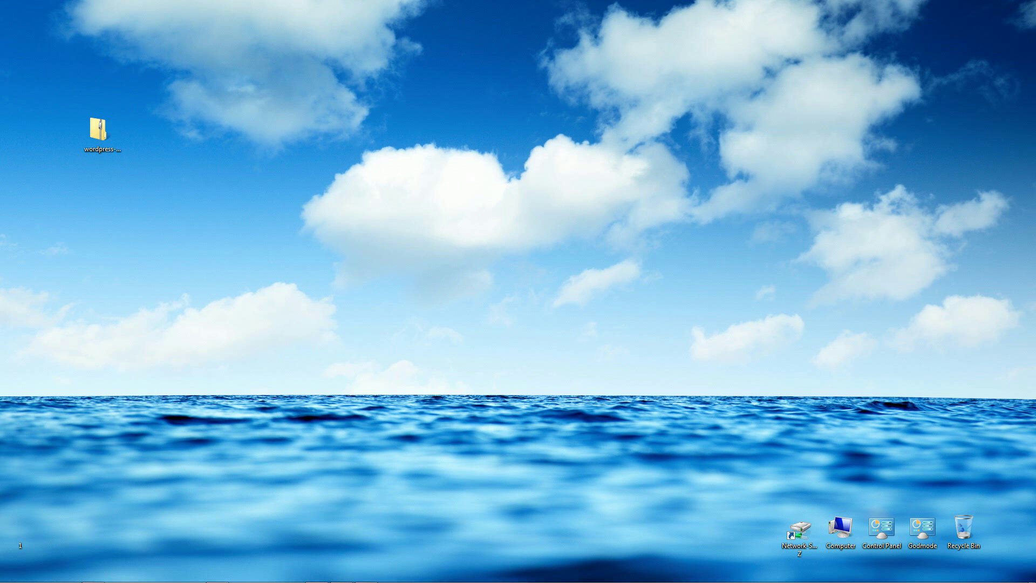
- Bring the browser into view and open the MySQL Database page under Manage Webspace
{"action": "left_click_drag", "start_coordinate": [0, 49], "coordinate": [504, 54]}
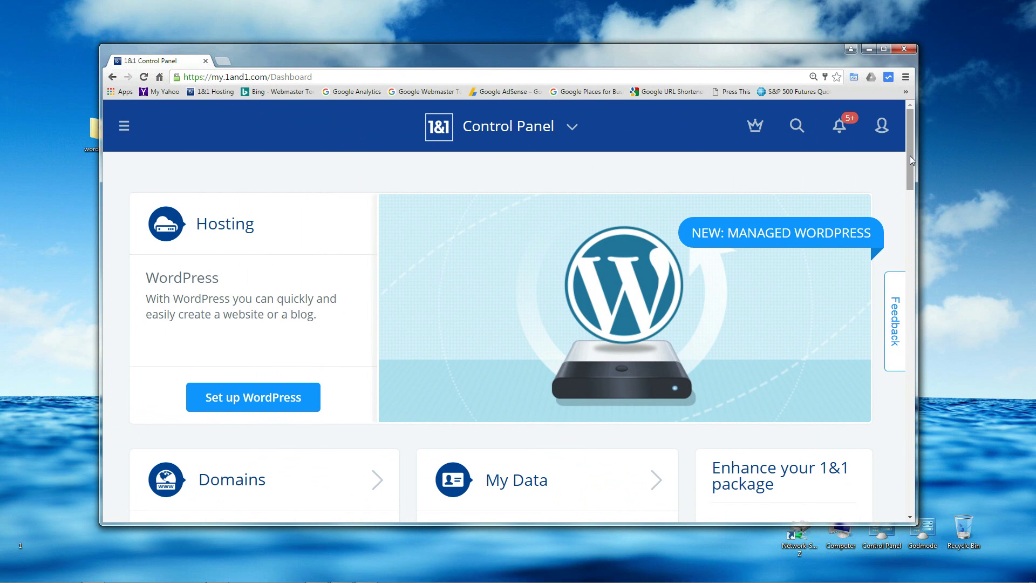
{"action": "left_click_drag", "start_coordinate": [909, 134], "coordinate": [908, 341]}
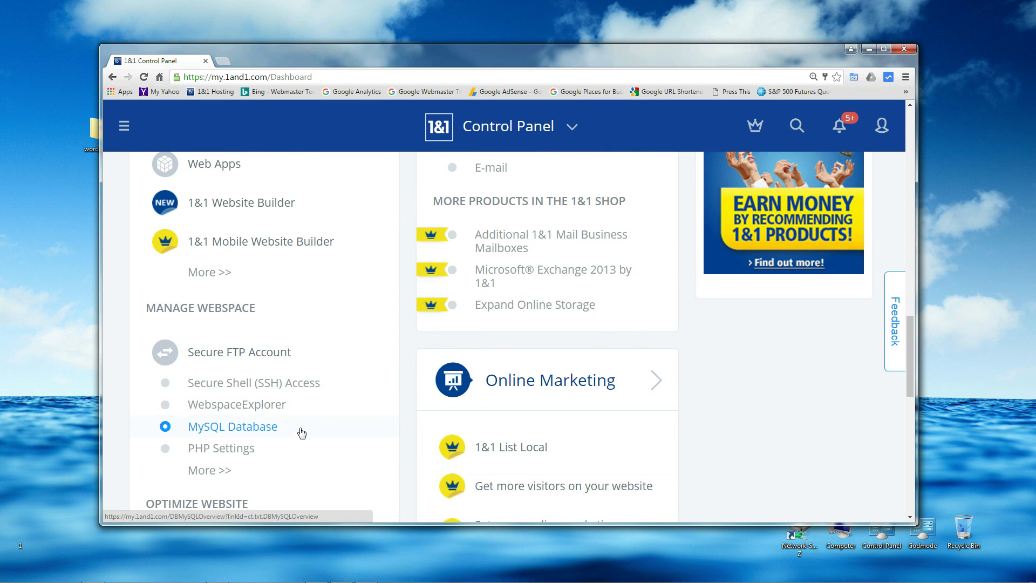
{"action": "left_click", "coordinate": [248, 428]}
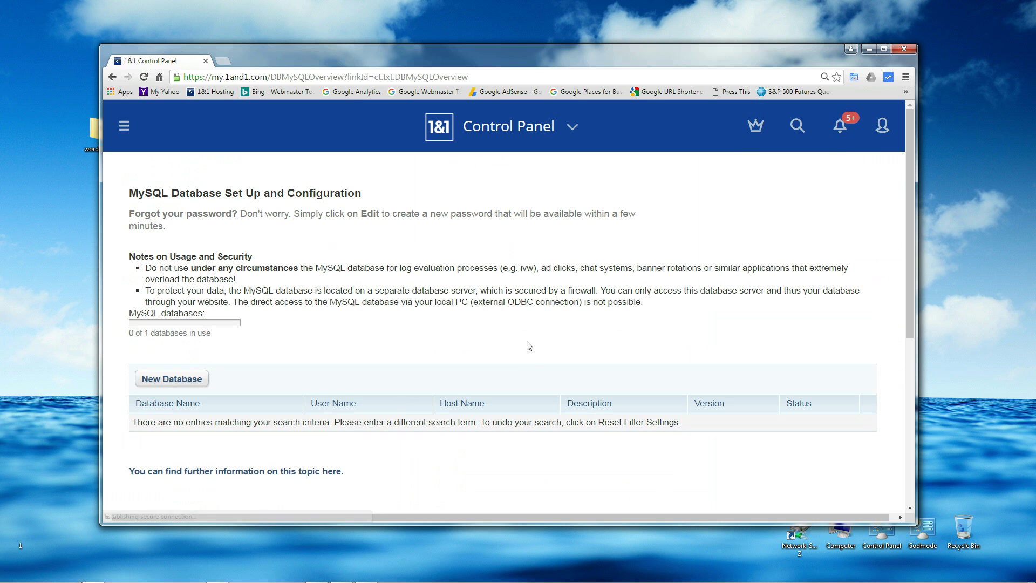
{"action": "left_click_drag", "start_coordinate": [549, 56], "coordinate": [565, 43]}
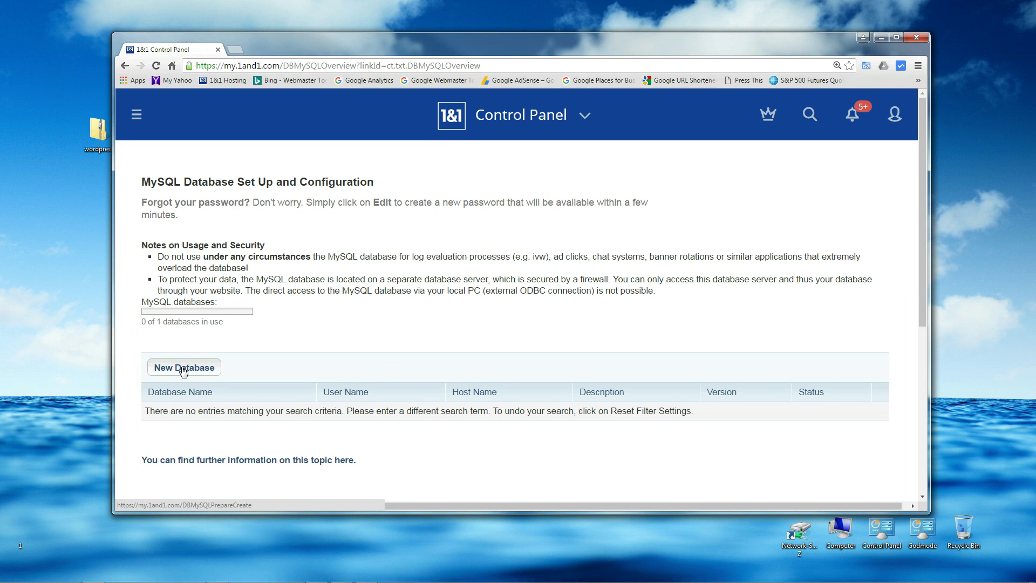
- Start a new MySQL database described as 'wp-demo' and move to the Password field
{"action": "left_click", "coordinate": [184, 370]}
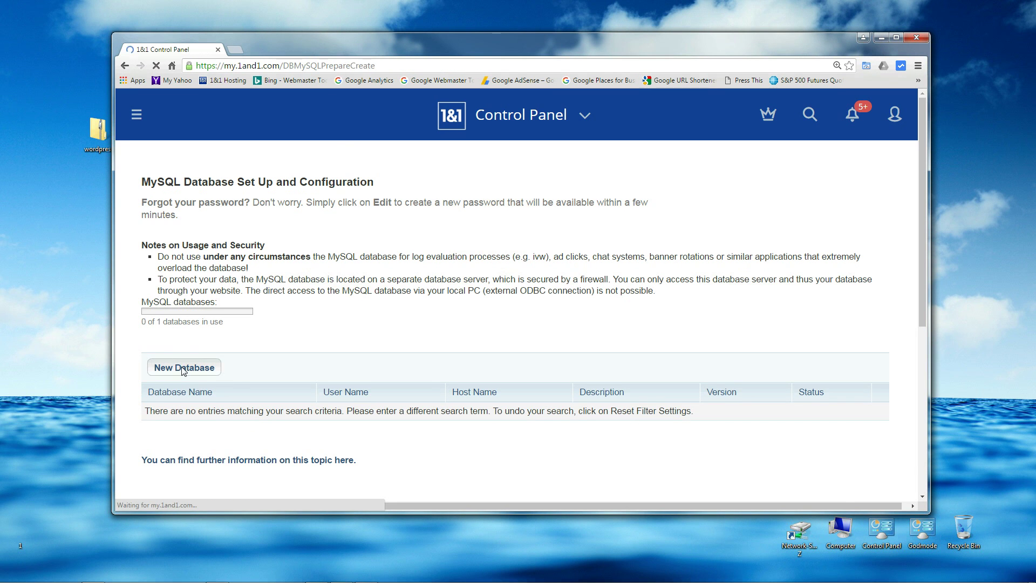
{"action": "left_click", "coordinate": [348, 294]}
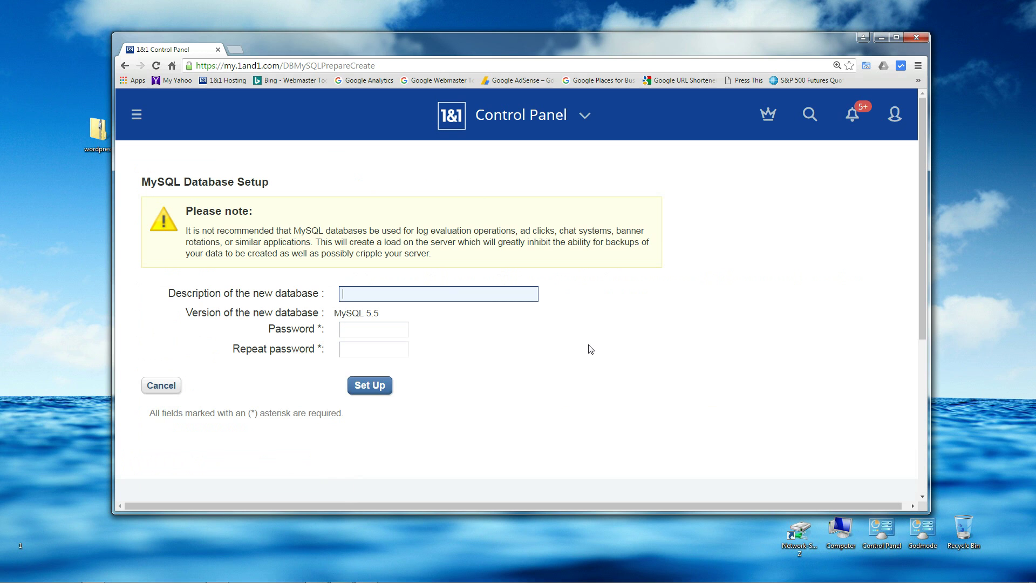
{"action": "type", "text": "wp-"}
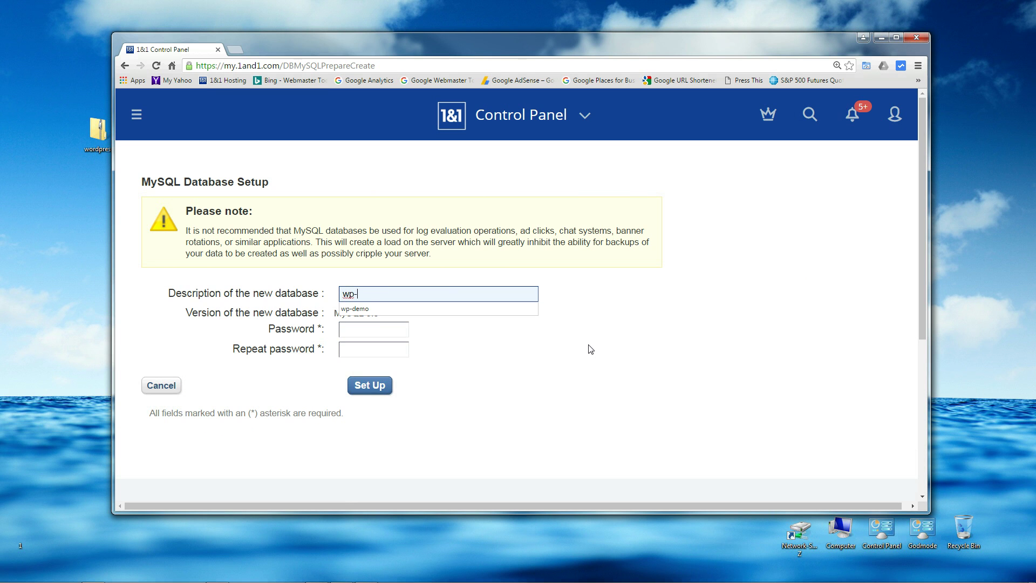
{"action": "type", "text": "demo"}
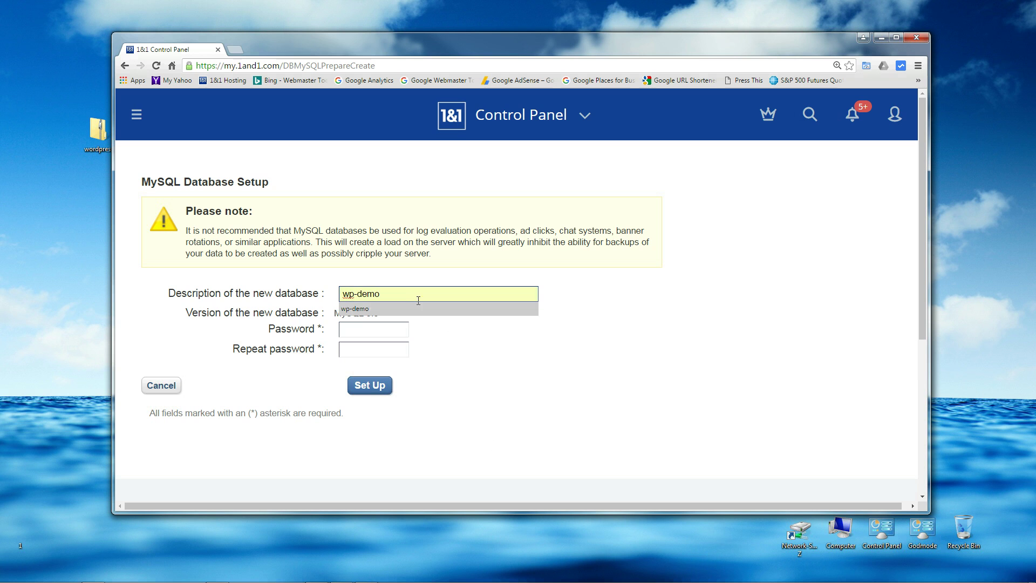
{"action": "left_click", "coordinate": [495, 364]}
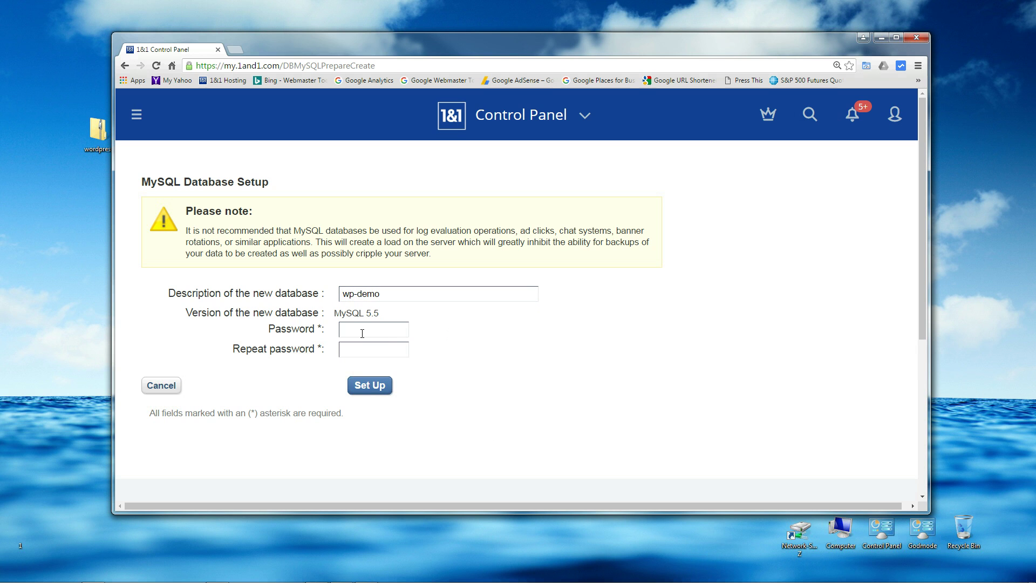
{"action": "left_click", "coordinate": [346, 330]}
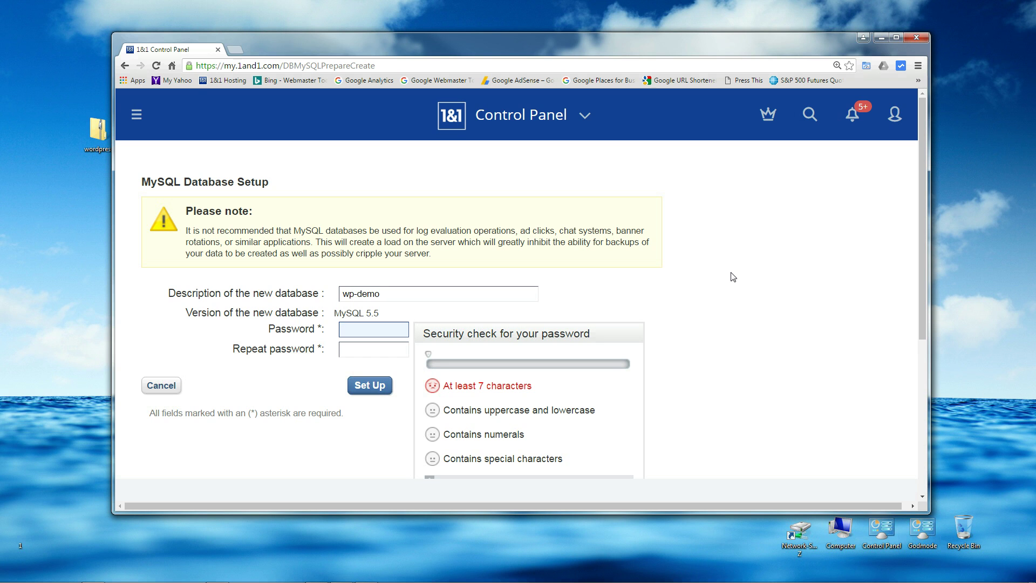
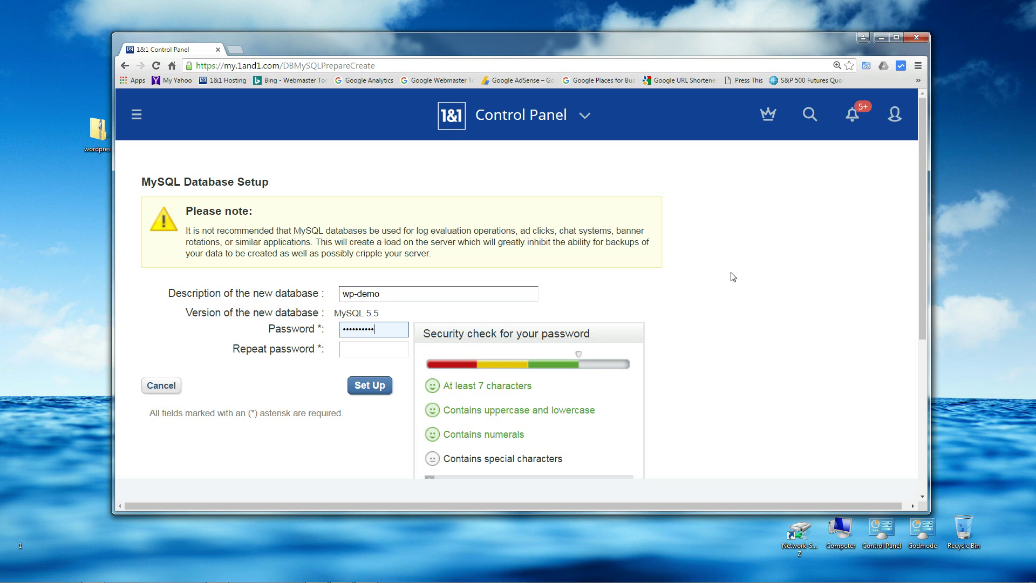
- Enter an initial password and repeat value, then clear and retype the Password field
{"action": "left_click", "coordinate": [373, 350]}
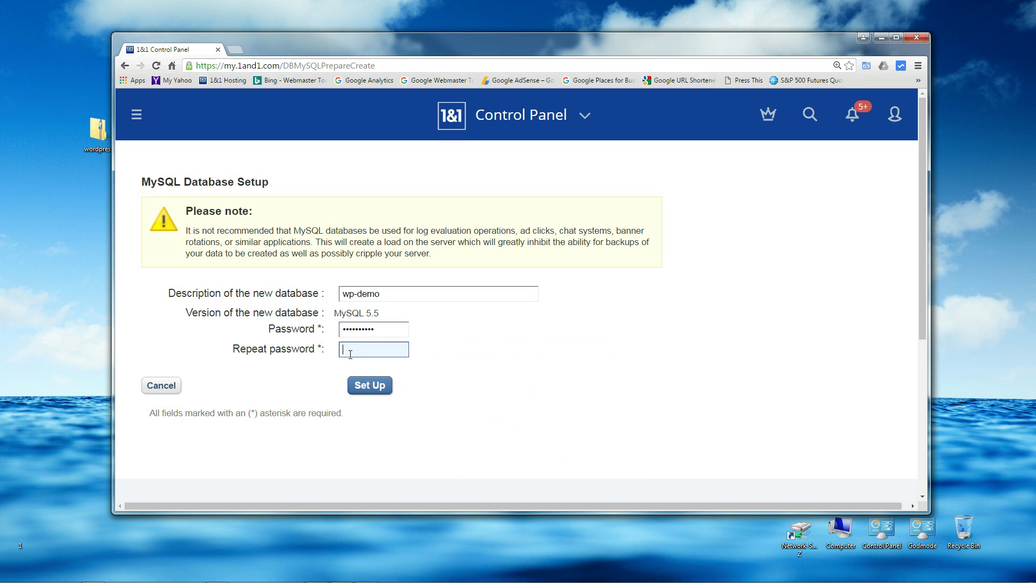
{"action": "mouse_move", "coordinate": [539, 47]}
{"action": "left_mouse_down"}
{"action": "mouse_move", "coordinate": [546, 40]}
{"action": "mouse_move", "coordinate": [535, 43]}
{"action": "left_mouse_up"}
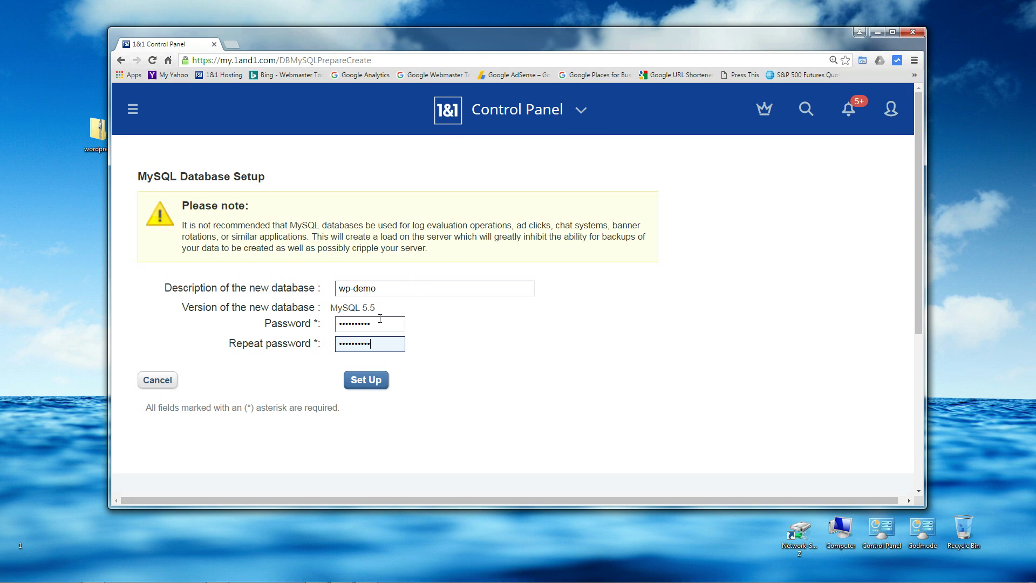
{"action": "left_click_drag", "start_coordinate": [378, 324], "coordinate": [275, 326]}
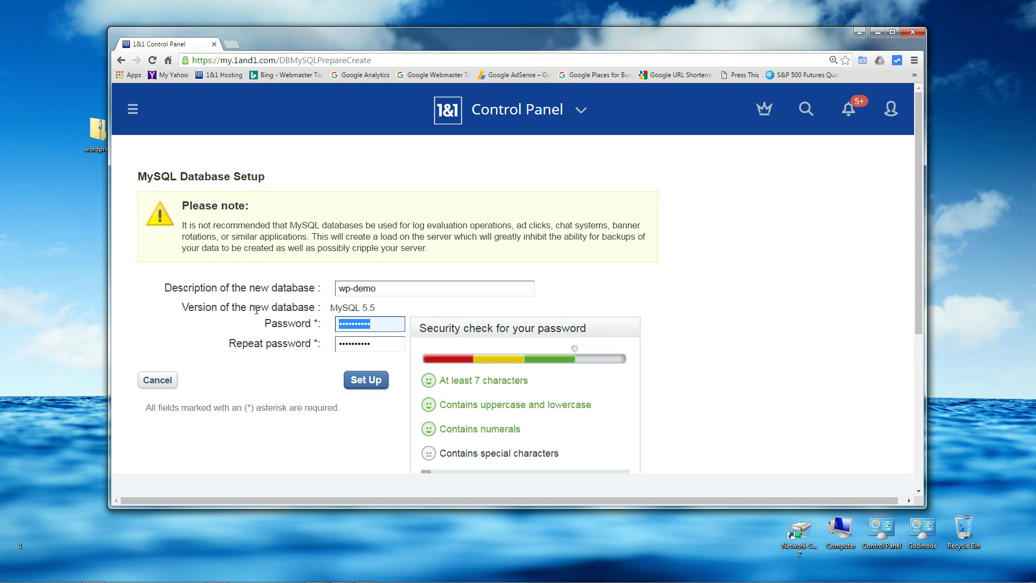
{"action": "key", "text": "BackSpace"}
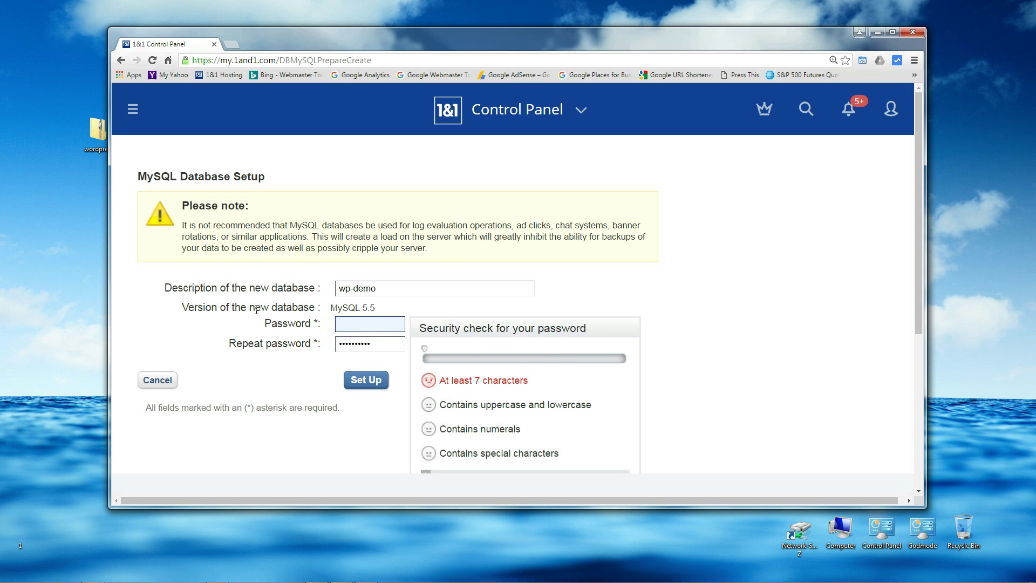
- Clear and refill the Repeat password field
{"action": "key", "text": "Tab"}
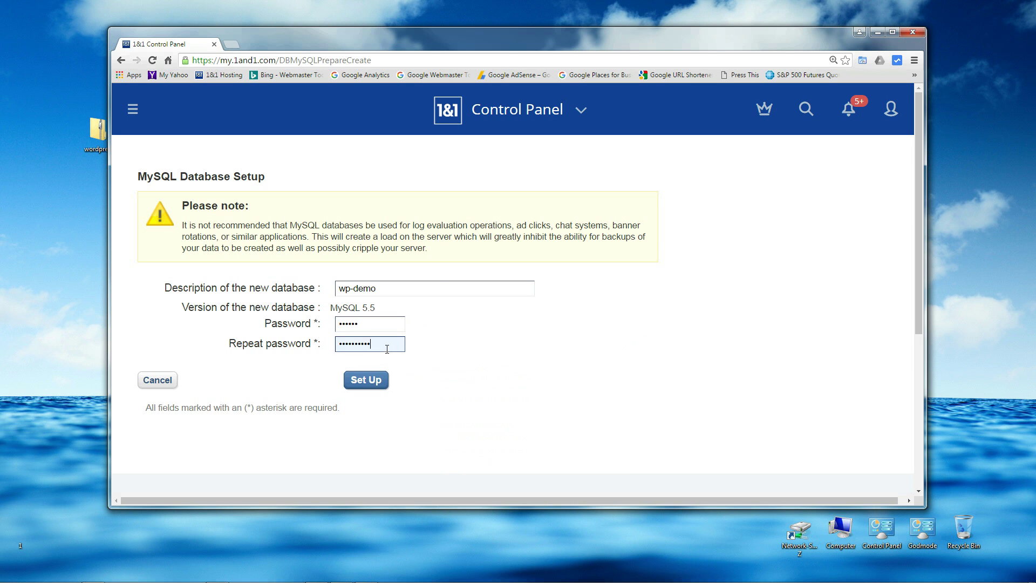
{"action": "key", "text": "BackSpace"}
{"action": "type", "text": "1"}
{"action": "key", "text": "BackSpace"}
{"action": "type", "text": "••••••"}
- Retype the password once more and enter the matching value in Repeat password
{"action": "left_click", "coordinate": [365, 325]}
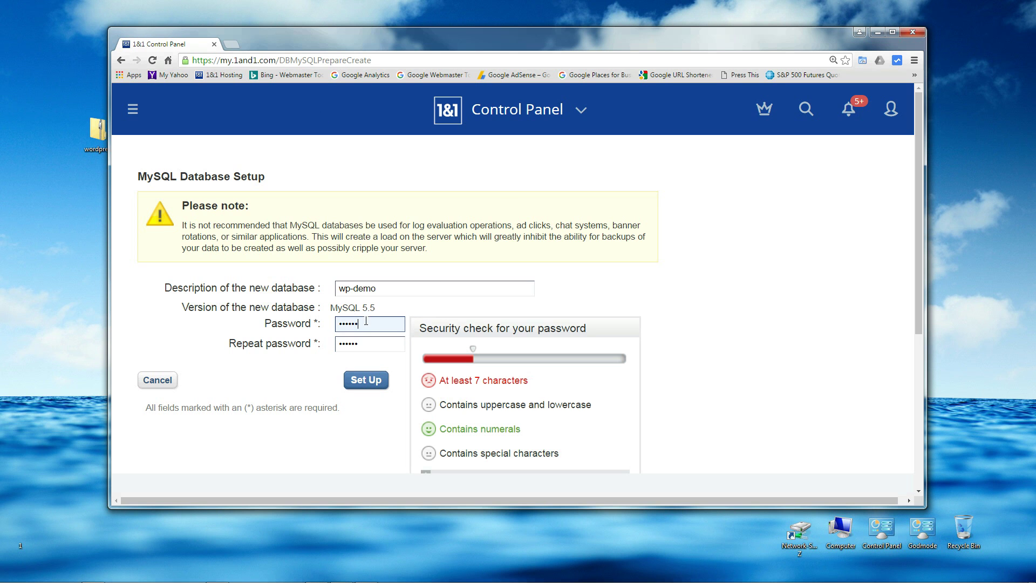
{"action": "left_click_drag", "start_coordinate": [365, 327], "coordinate": [256, 313]}
{"action": "key", "text": "BackSpace"}
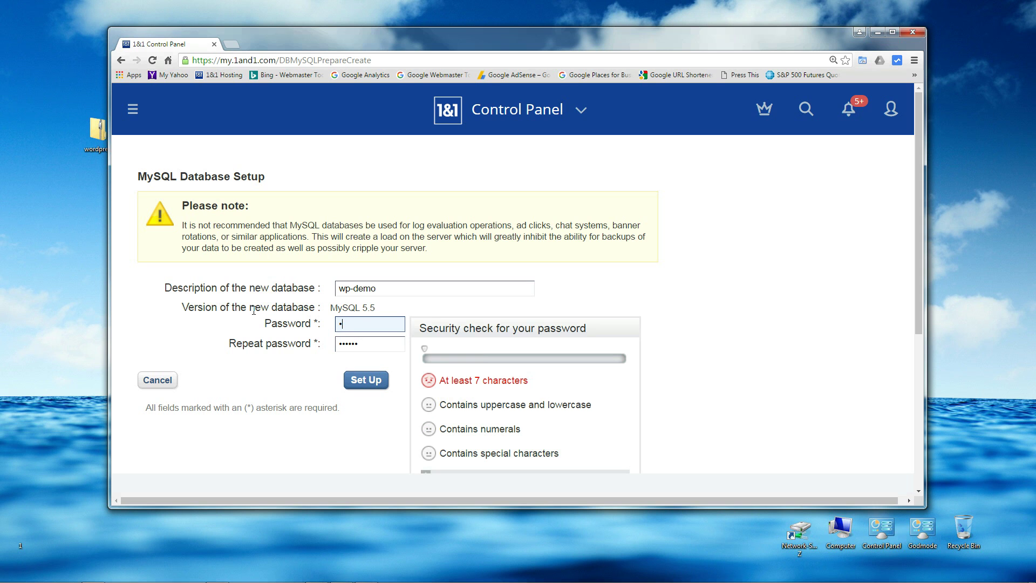
{"action": "key", "text": "BackSpace"}
{"action": "type", "text": "•••••"}
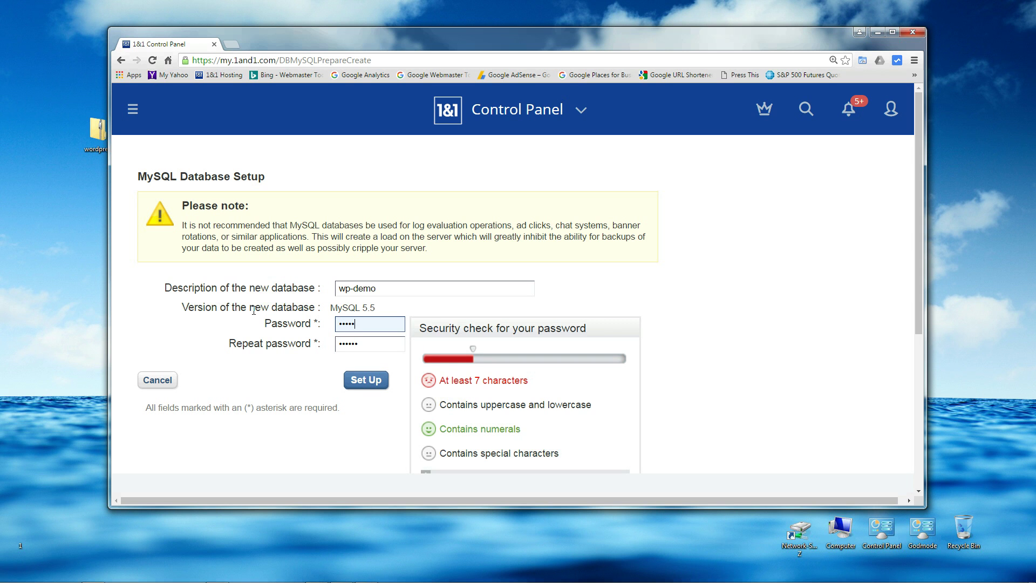
{"action": "key", "text": "Tab"}
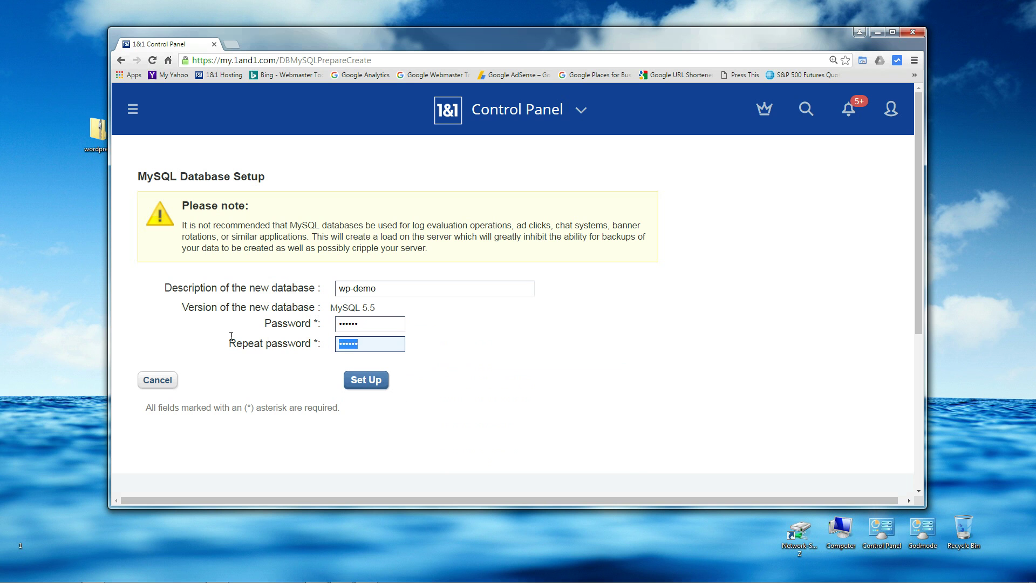
{"action": "key", "text": "BackSpace"}
{"action": "type", "text": "••••••"}
- Switch to the blank Notepad note and write a 'db password =' line with the database password
{"action": "mouse_move", "coordinate": [278, 578]}
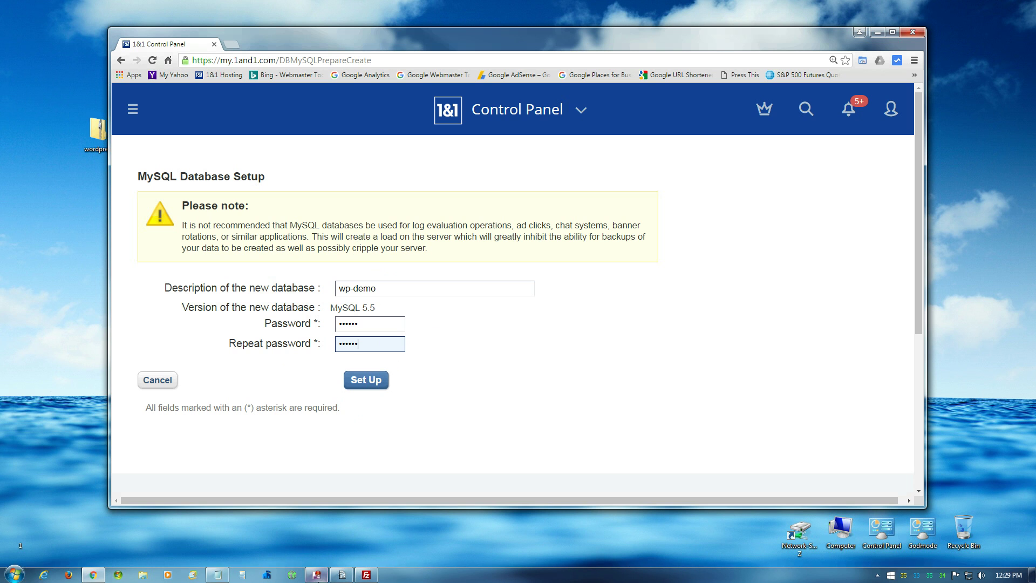
{"action": "mouse_move", "coordinate": [220, 577]}
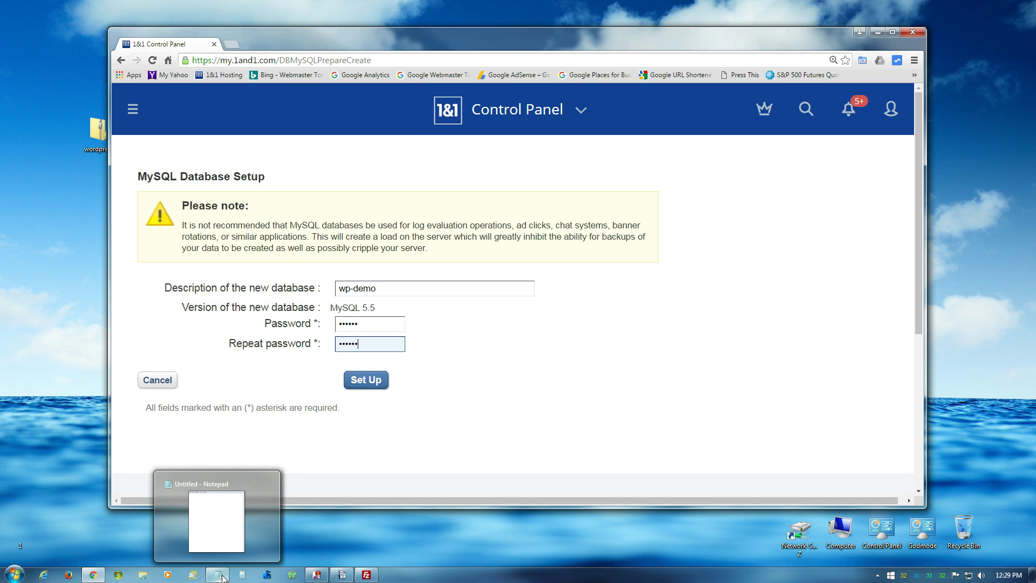
{"action": "left_click", "coordinate": [222, 577]}
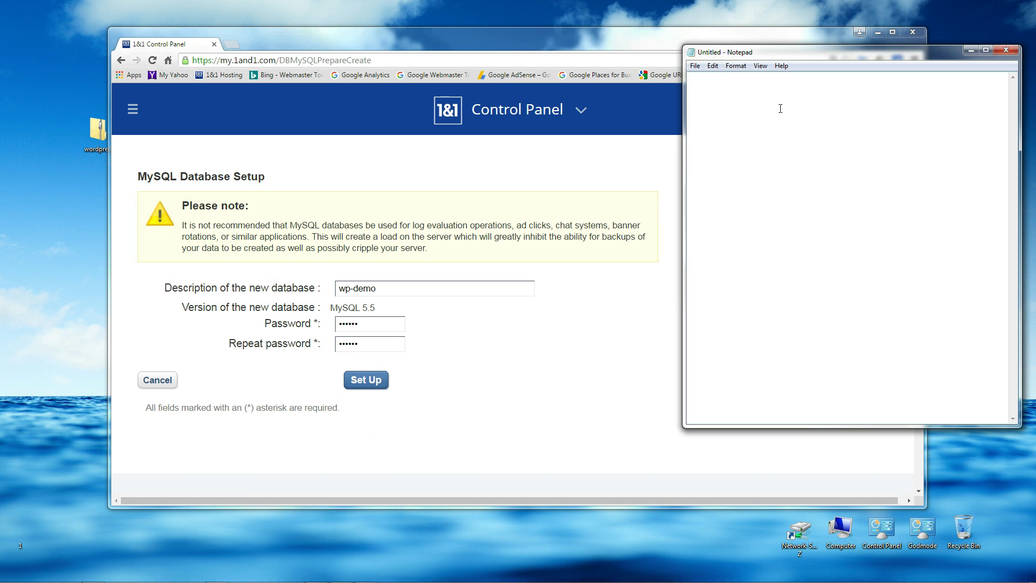
{"action": "left_click_drag", "start_coordinate": [879, 54], "coordinate": [895, 76]}
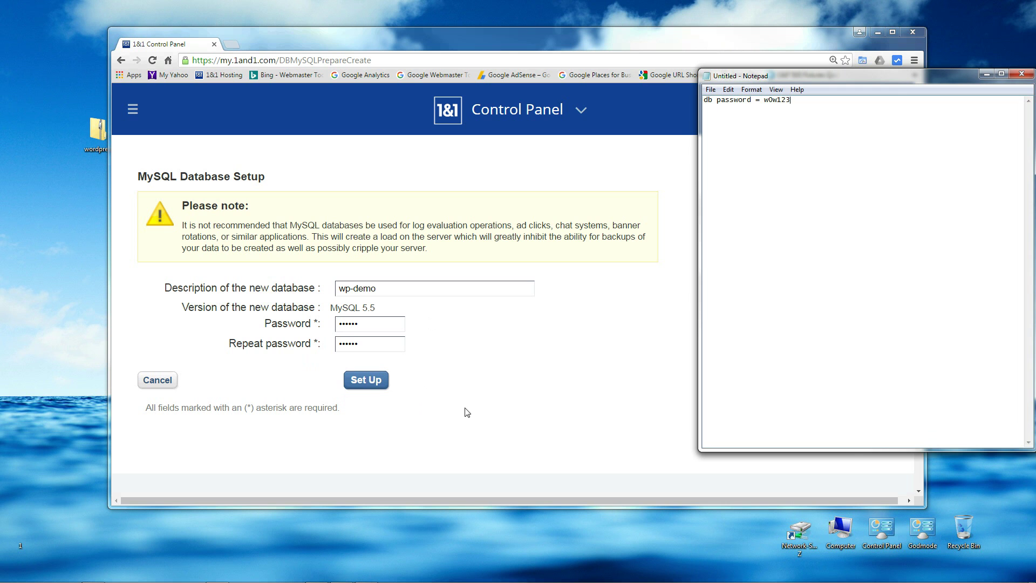
- After the too-short warning on submit, put a longer password in both password fields
{"action": "left_click", "coordinate": [367, 381]}
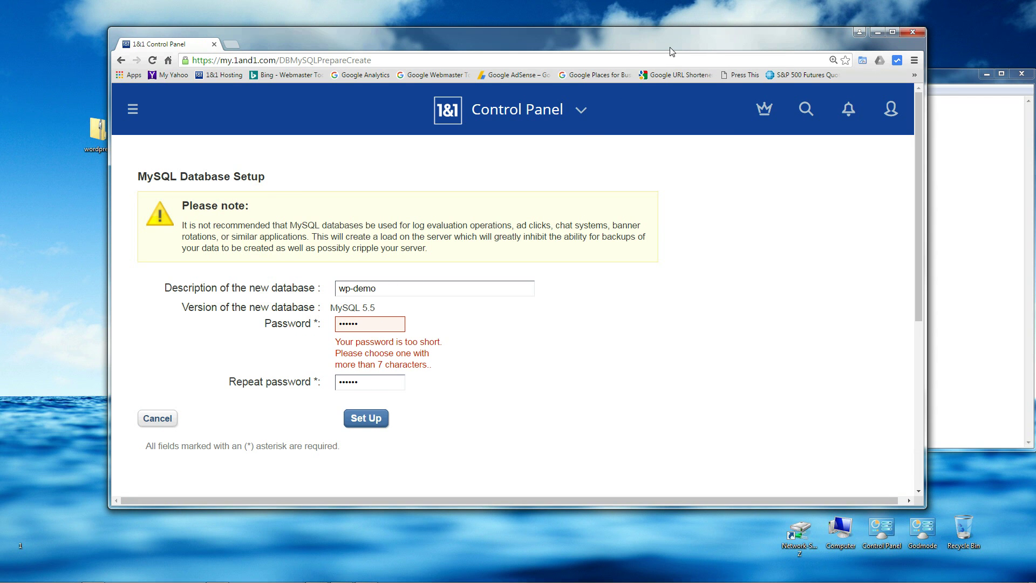
{"action": "left_click", "coordinate": [366, 324]}
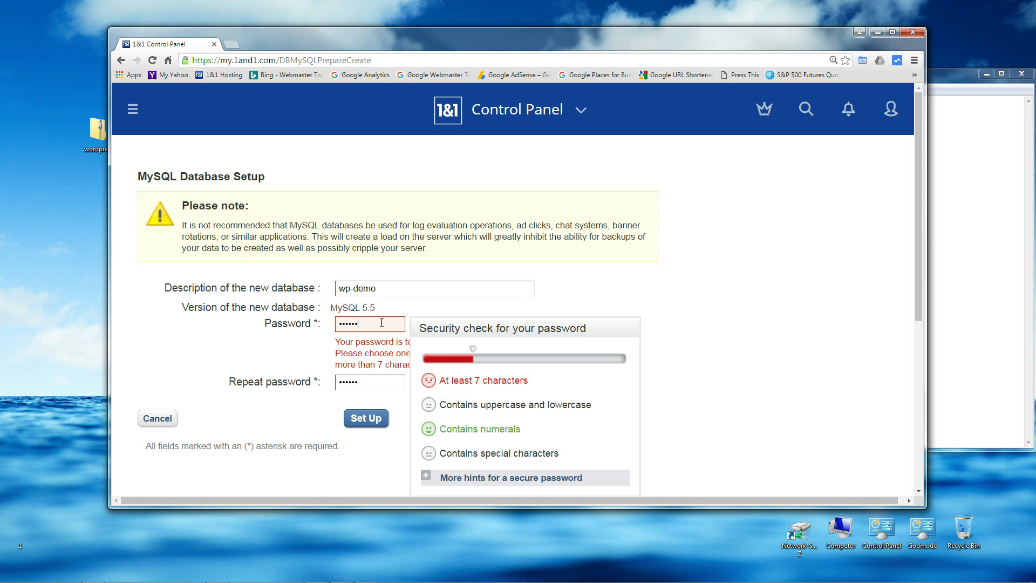
{"action": "key", "text": "BackSpace"}
{"action": "key", "text": "BackSpace"}
{"action": "key", "text": "BackSpace"}
{"action": "key", "text": "BackSpace"}
{"action": "key", "text": "BackSpace"}
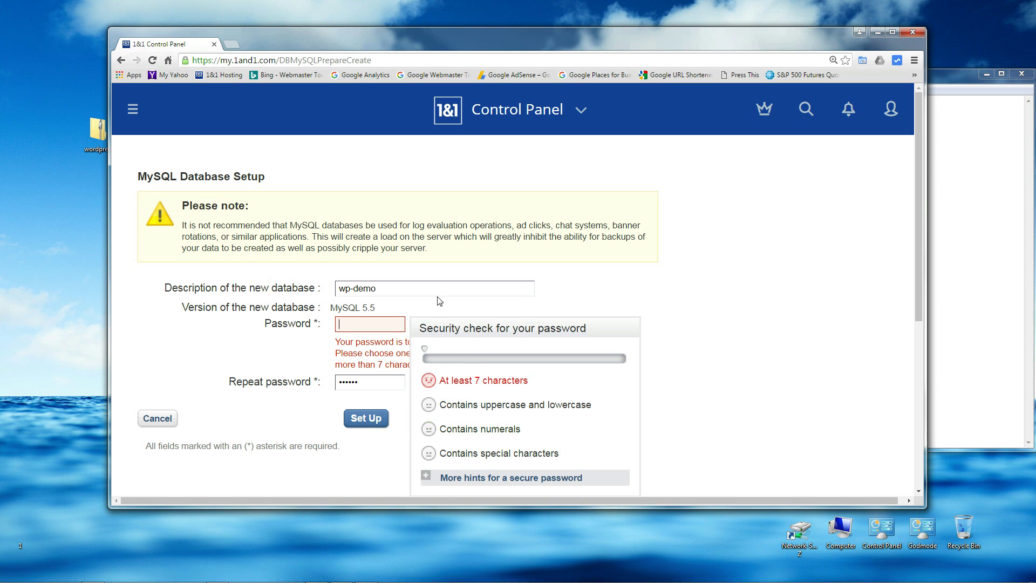
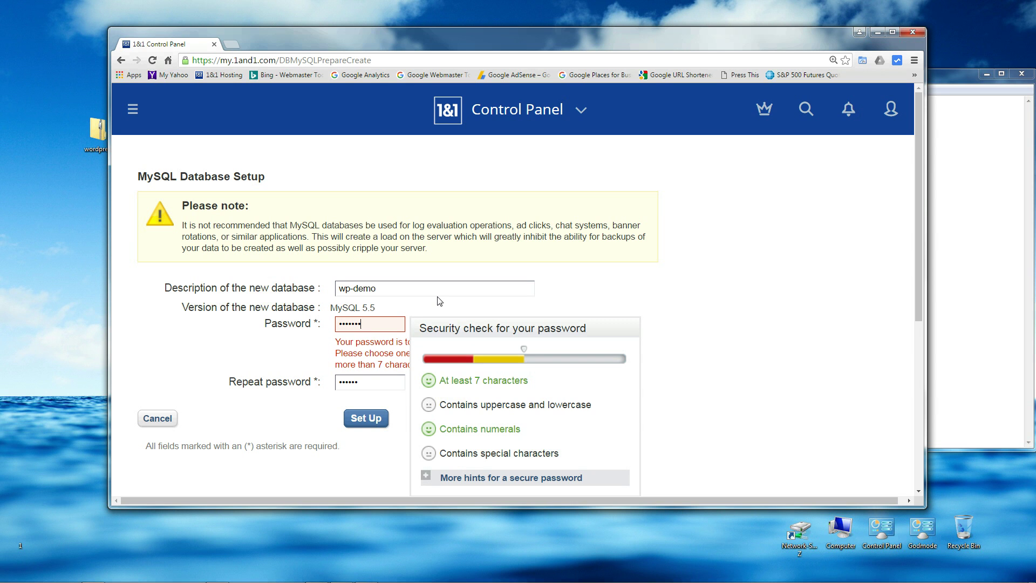
{"action": "left_click_drag", "start_coordinate": [367, 385], "coordinate": [185, 380]}
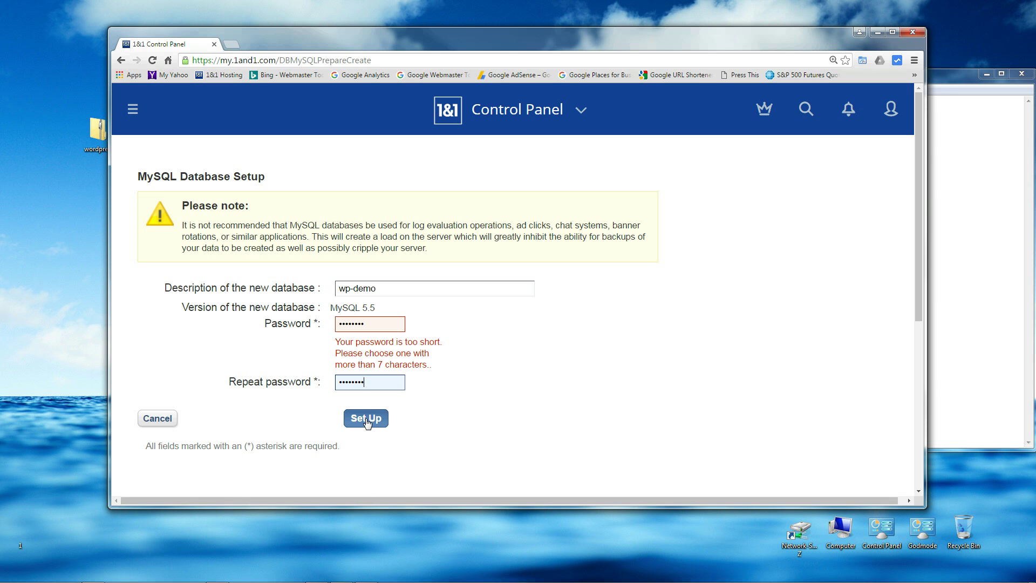
{"action": "left_click", "coordinate": [987, 147]}
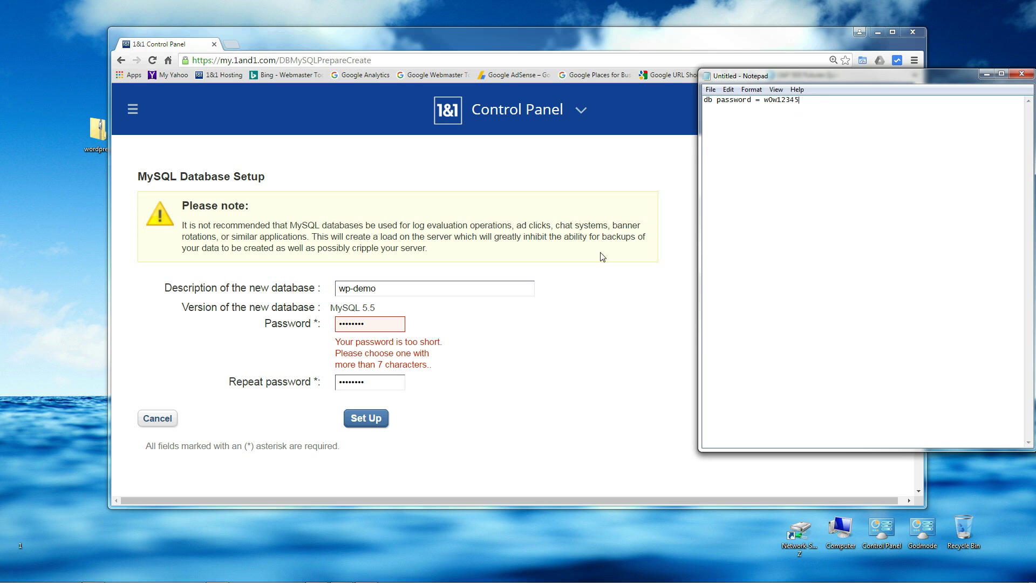
{"action": "left_click", "coordinate": [526, 34]}
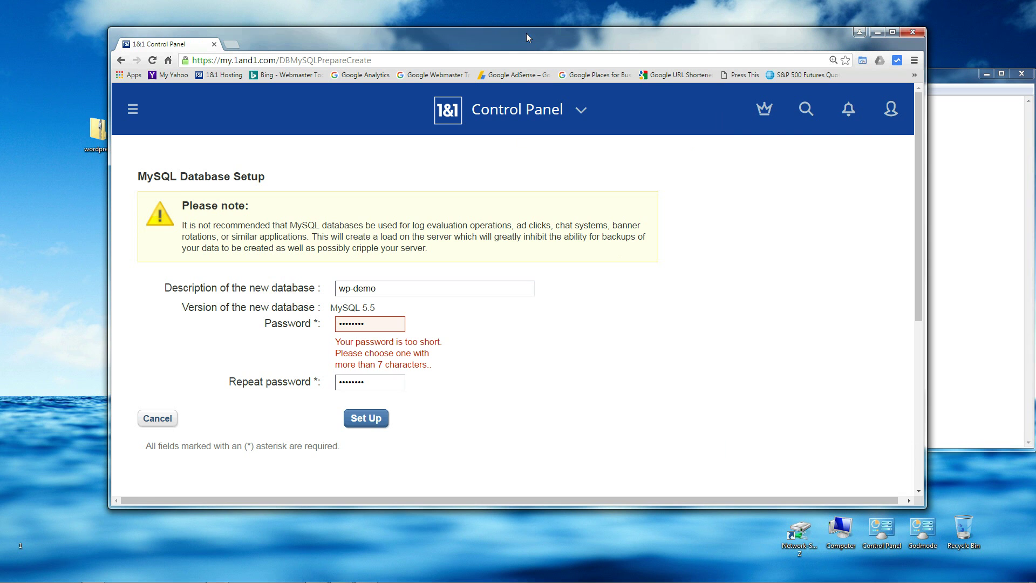
- Submit the wp-demo setup with the longer password and dismiss Chrome's save-password offer
{"action": "left_click", "coordinate": [369, 419]}
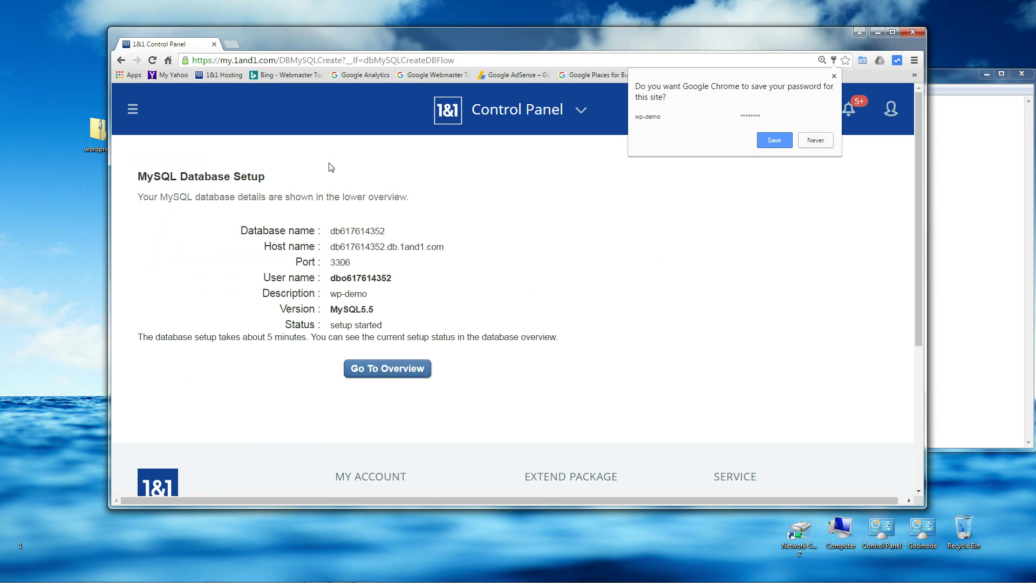
{"action": "left_click", "coordinate": [835, 76]}
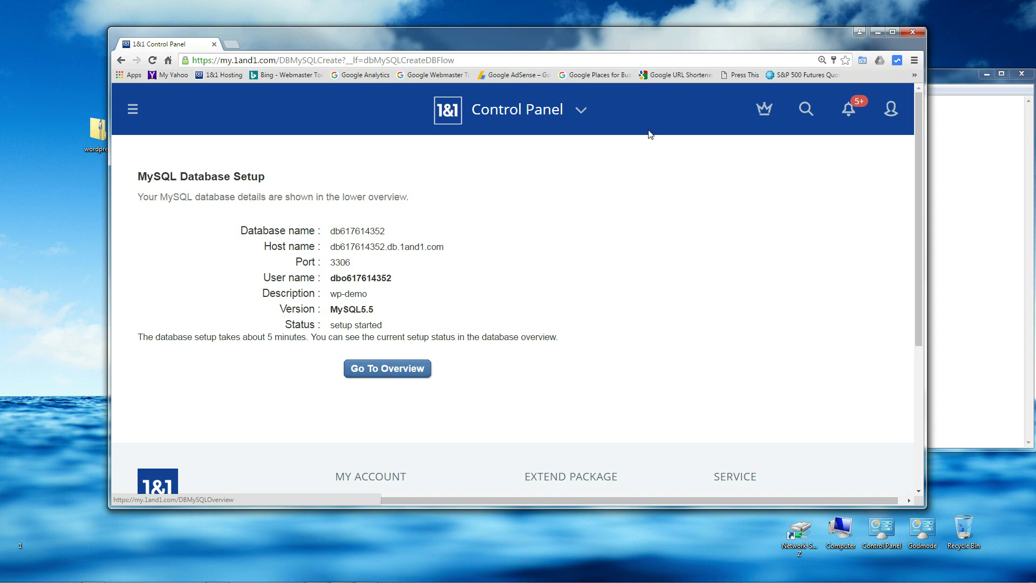
{"action": "left_click_drag", "start_coordinate": [689, 37], "coordinate": [598, 38]}
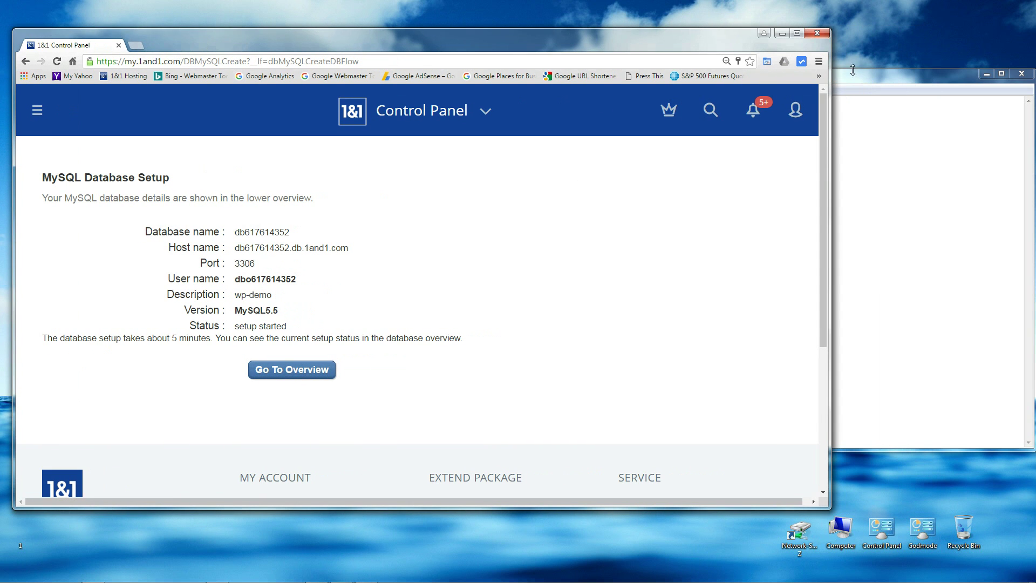
- Paste the database name, host, port 3306 and user details into the note, then open the overview
{"action": "left_click", "coordinate": [858, 75]}
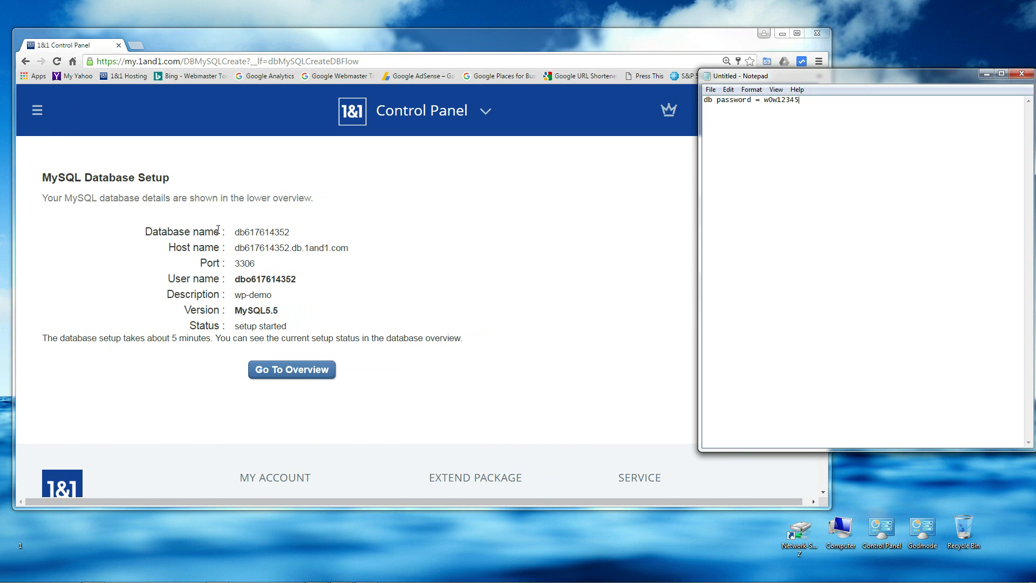
{"action": "left_click_drag", "start_coordinate": [146, 231], "coordinate": [287, 311]}
{"action": "key", "text": "ctrl+c"}
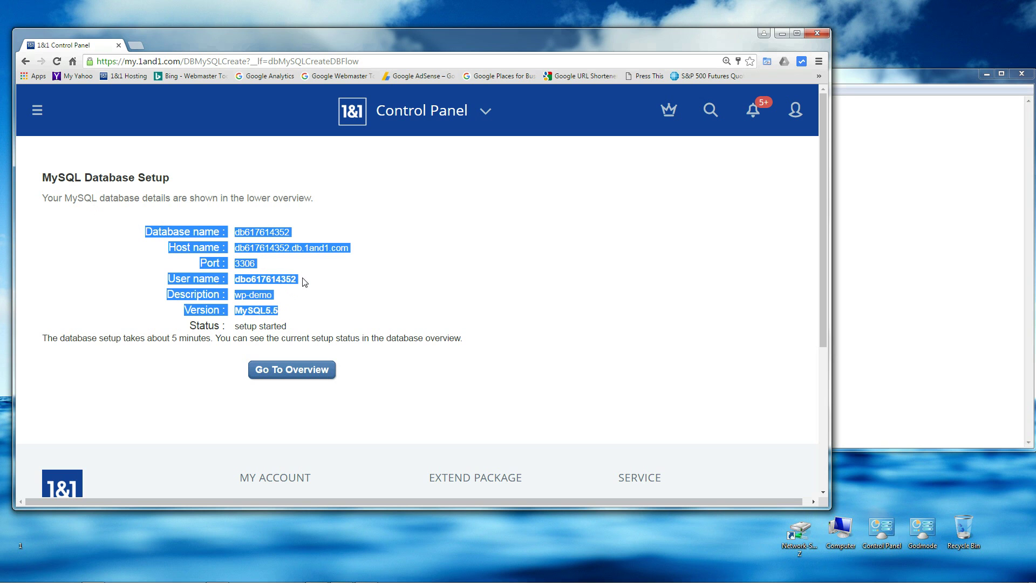
{"action": "left_click", "coordinate": [903, 76]}
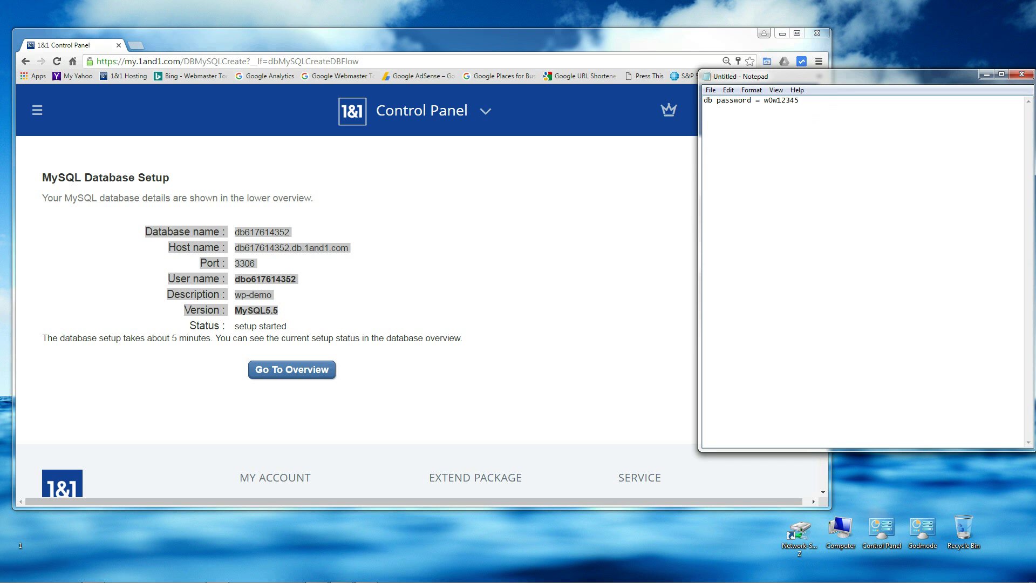
{"action": "key", "text": "ctrl+v"}
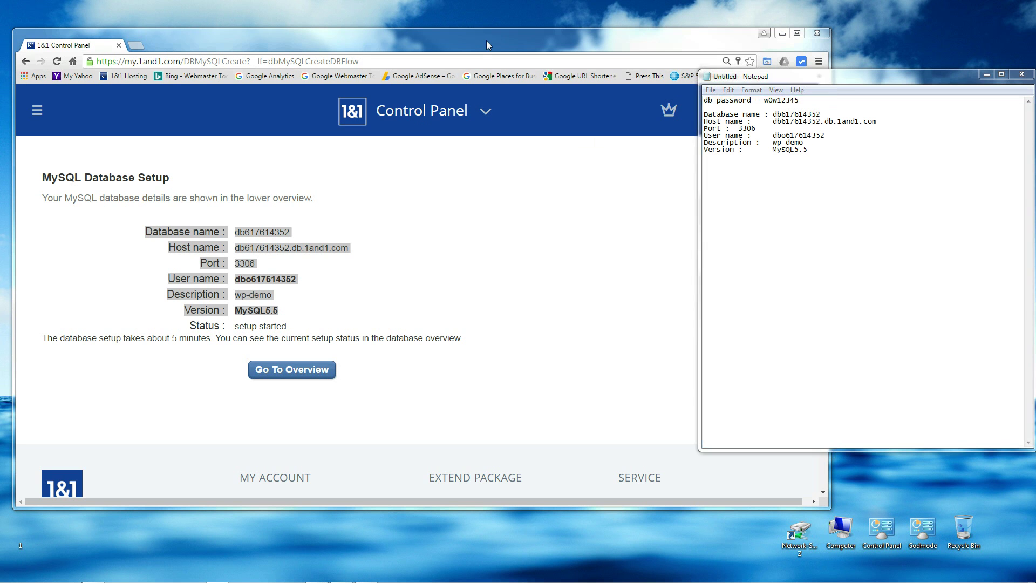
{"action": "key", "text": "alt+Tab"}
{"action": "left_click", "coordinate": [312, 374]}
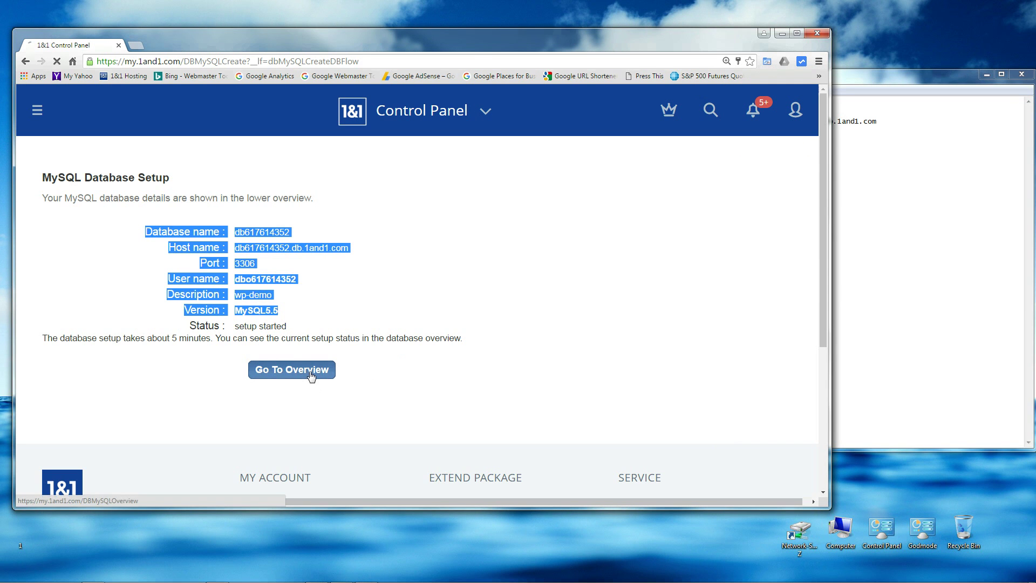
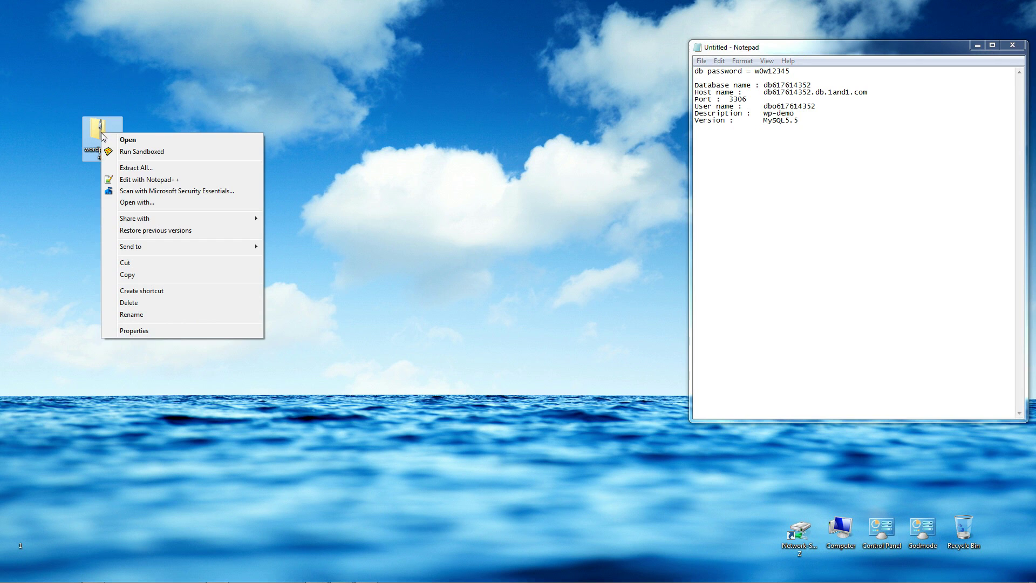
- Extract all files from the WordPress zip archive to the Desktop
{"action": "left_click", "coordinate": [144, 171]}
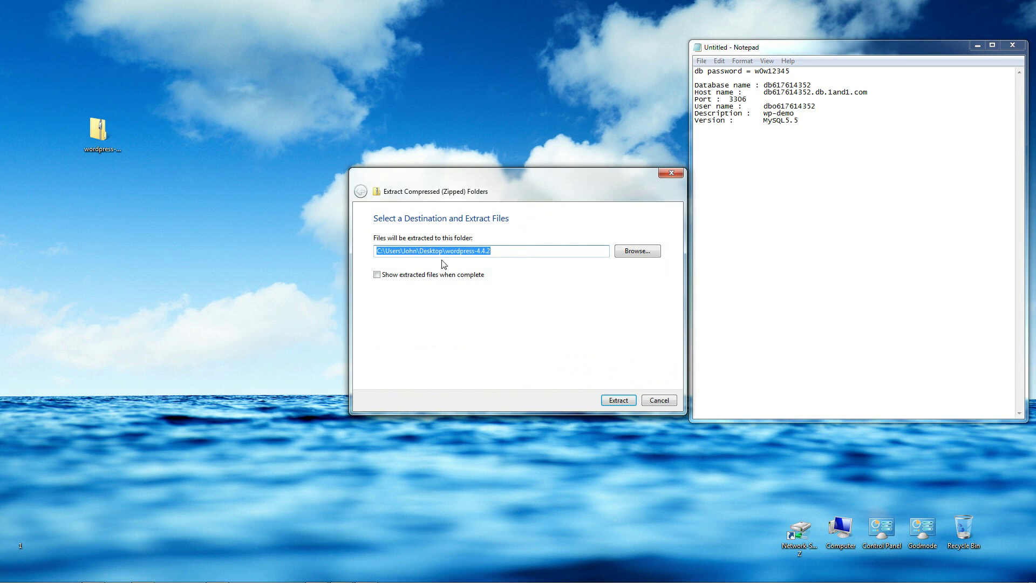
{"action": "left_click_drag", "start_coordinate": [500, 182], "coordinate": [456, 170]}
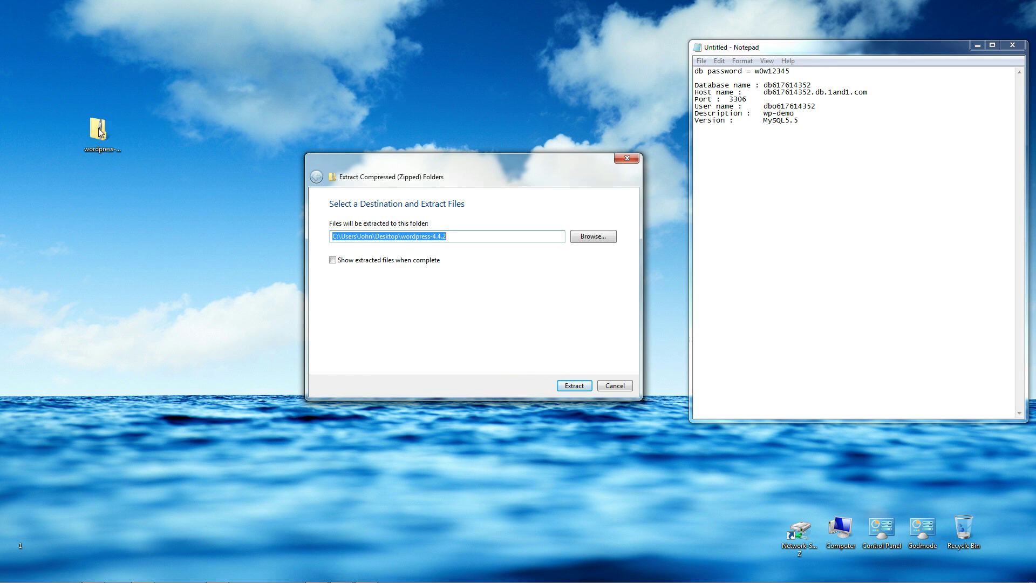
{"action": "left_click", "coordinate": [602, 241]}
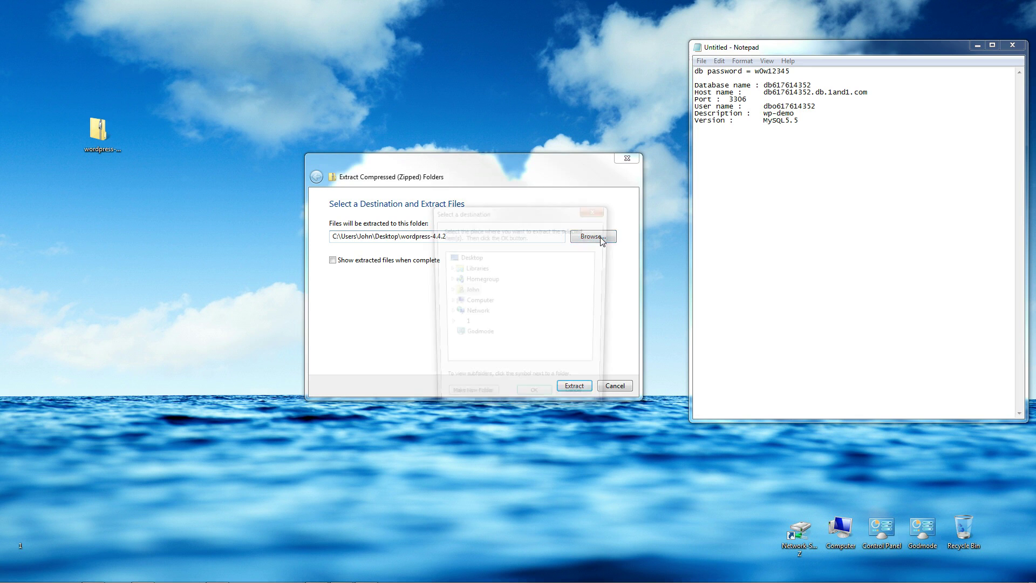
{"action": "left_click", "coordinate": [459, 261]}
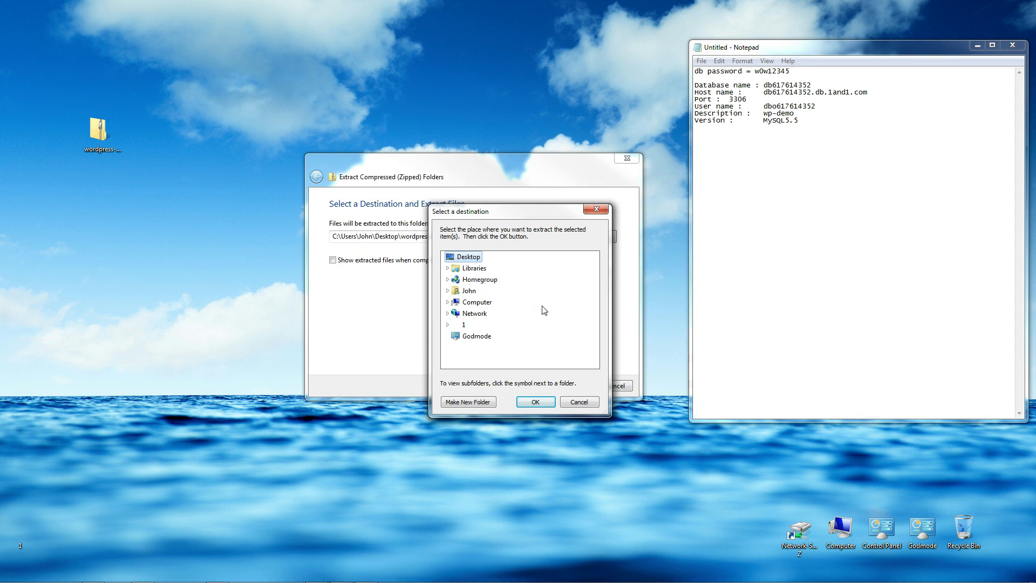
{"action": "left_click", "coordinate": [538, 403]}
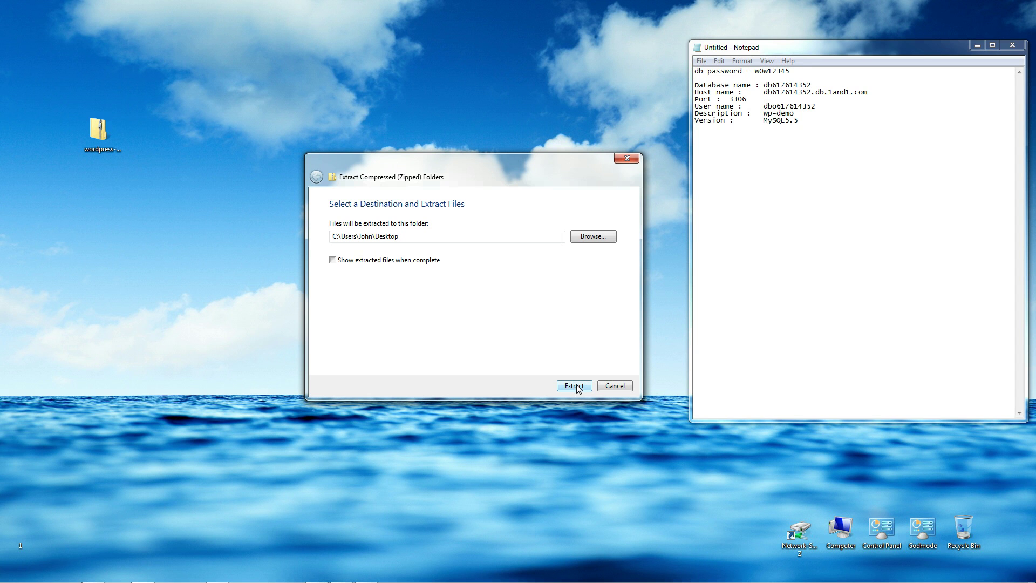
{"action": "left_click", "coordinate": [579, 389]}
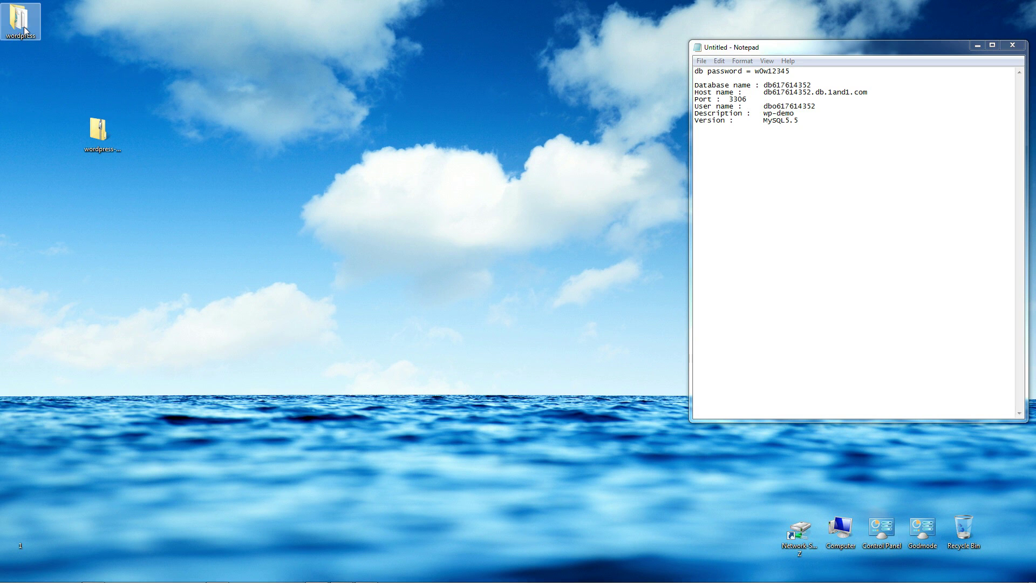
- Place the extracted wordpress folder next to the zip and open it
{"action": "left_click_drag", "start_coordinate": [21, 19], "coordinate": [31, 24]}
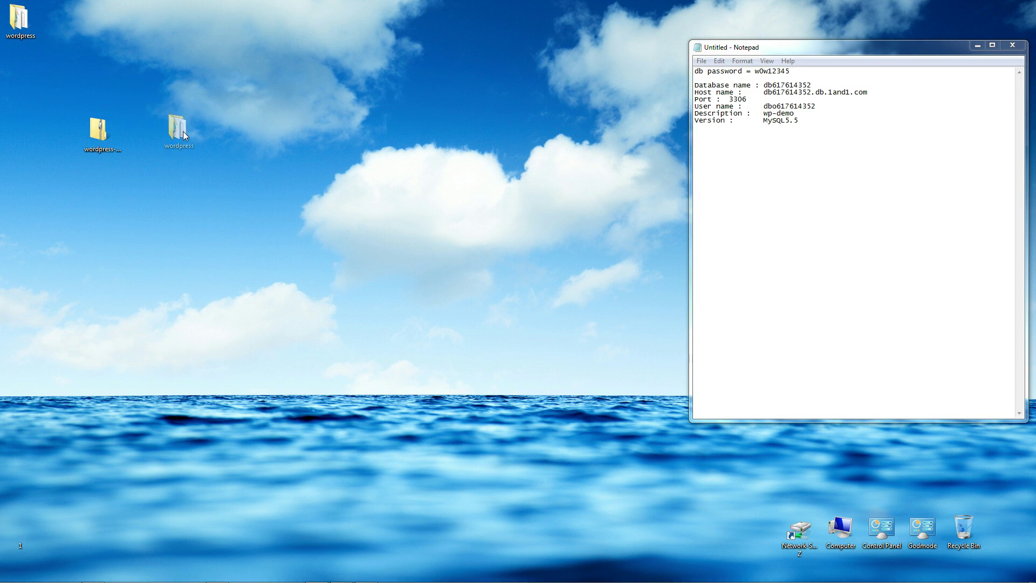
{"action": "left_click_drag", "start_coordinate": [190, 129], "coordinate": [190, 131]}
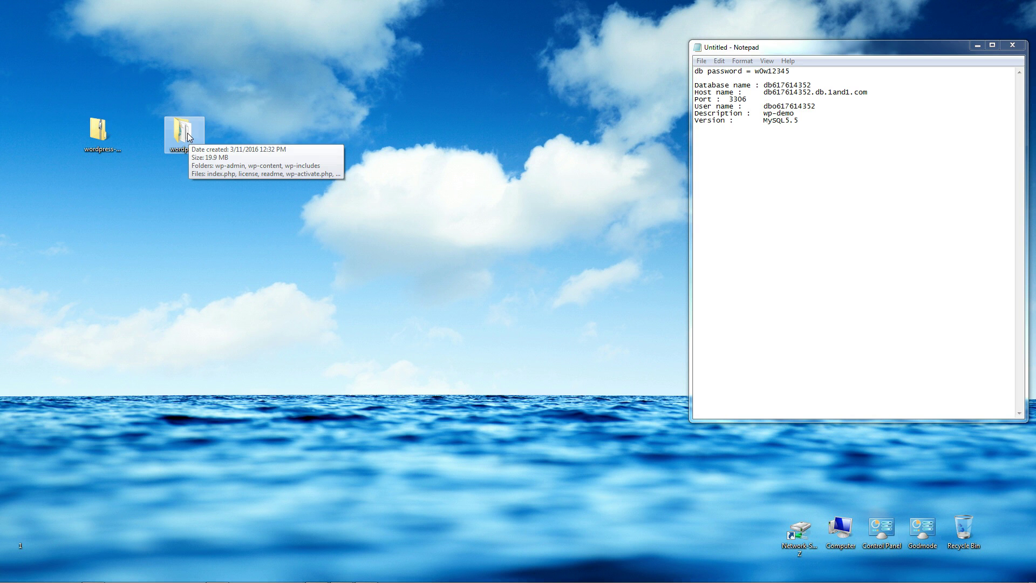
{"action": "double_click", "coordinate": [189, 134]}
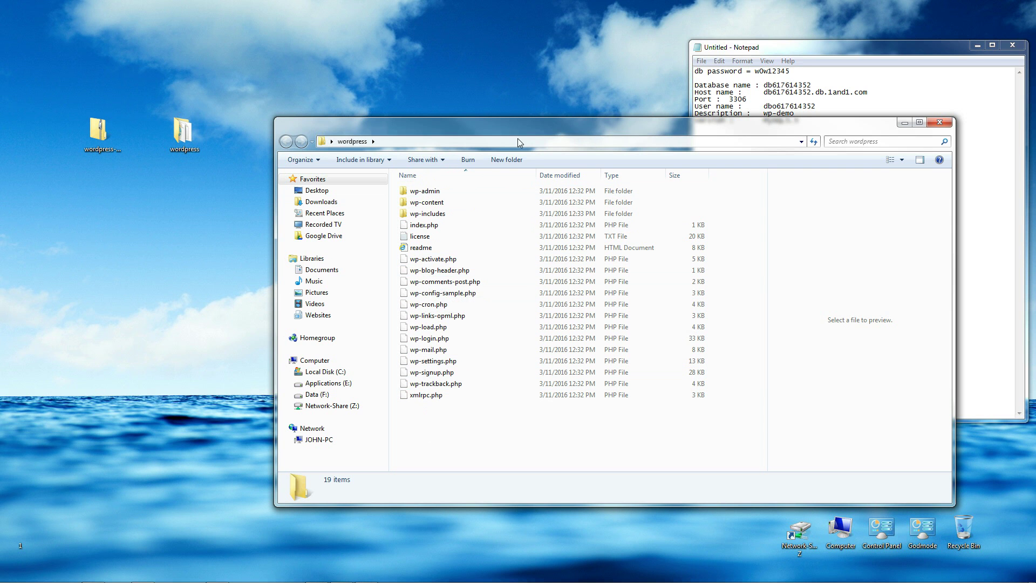
- Arrange the wordpress folder window beside the notes and select wp-config-sample.php
{"action": "left_click_drag", "start_coordinate": [543, 123], "coordinate": [323, 107]}
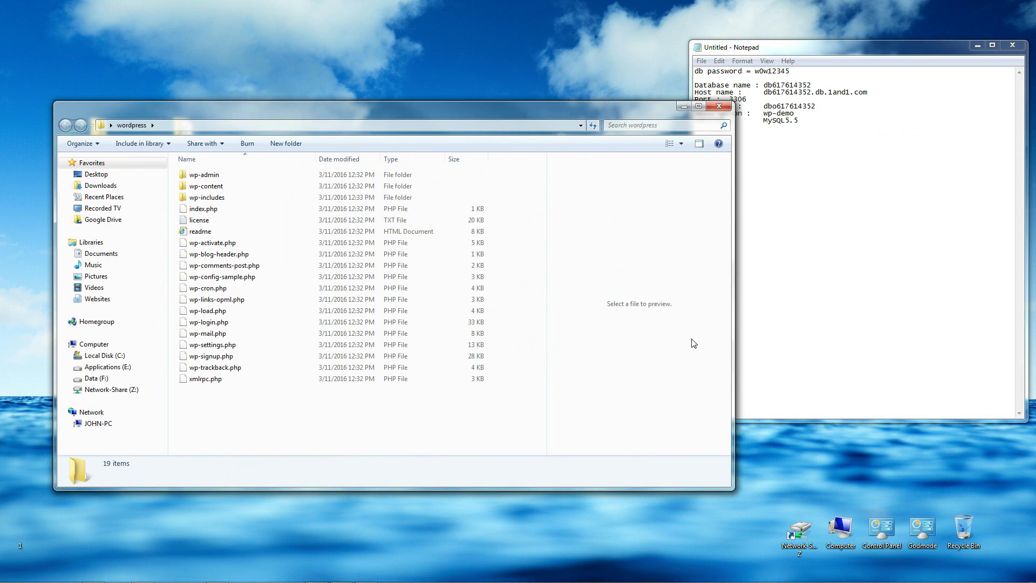
{"action": "left_click_drag", "start_coordinate": [734, 348], "coordinate": [679, 340]}
{"action": "left_click_drag", "start_coordinate": [370, 105], "coordinate": [374, 61]}
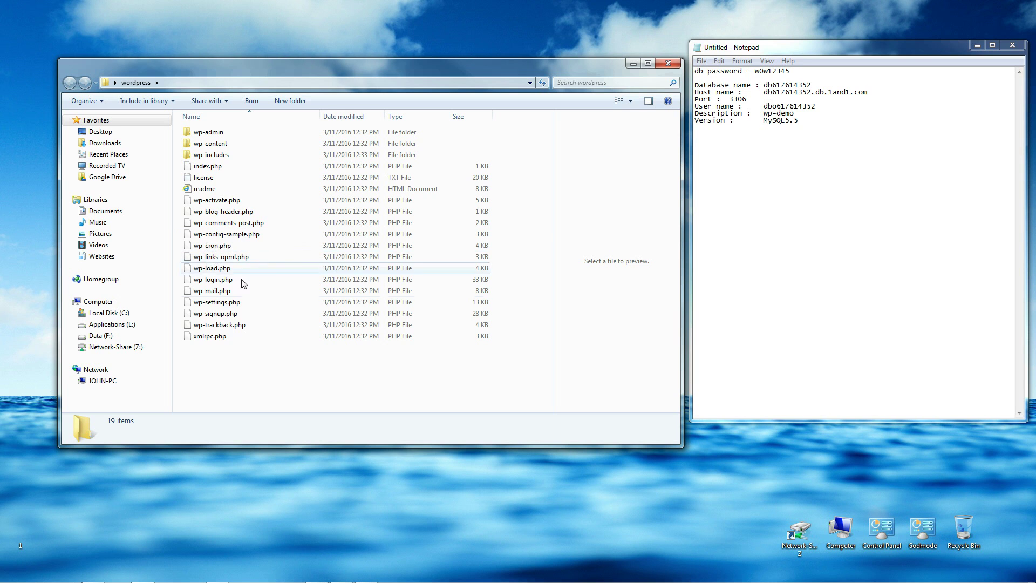
{"action": "left_click", "coordinate": [224, 237]}
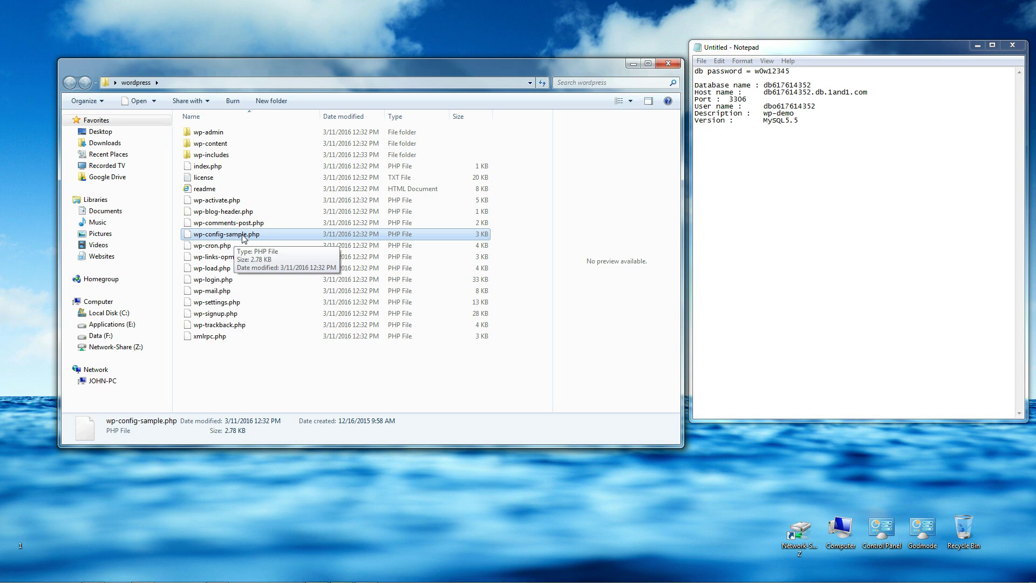
{"action": "right_click", "coordinate": [243, 236]}
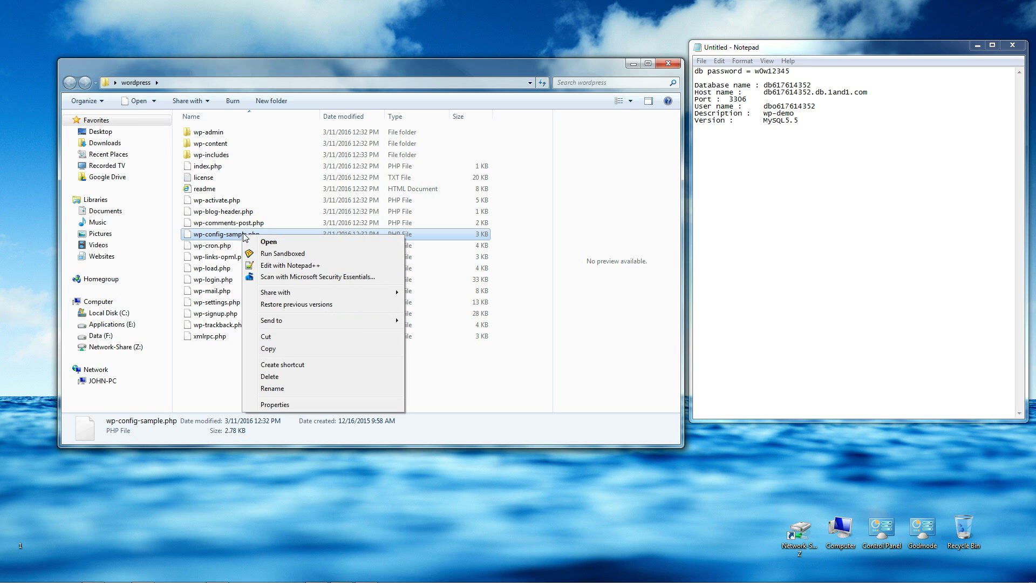
- Open wp-config-sample.php in Notepad++ and size the editor beside the database notes
{"action": "left_click", "coordinate": [296, 265]}
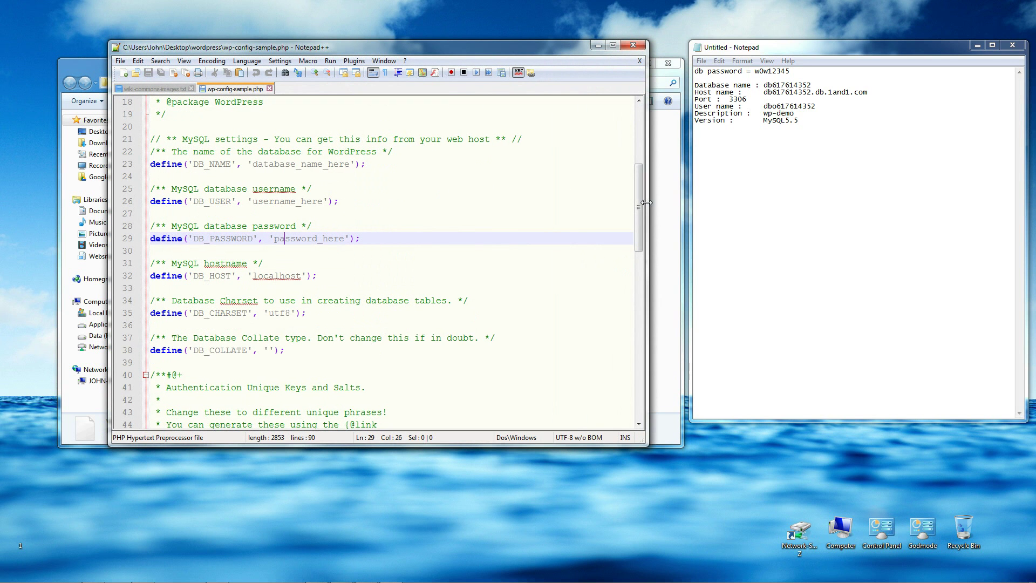
{"action": "left_click_drag", "start_coordinate": [639, 200], "coordinate": [637, 214]}
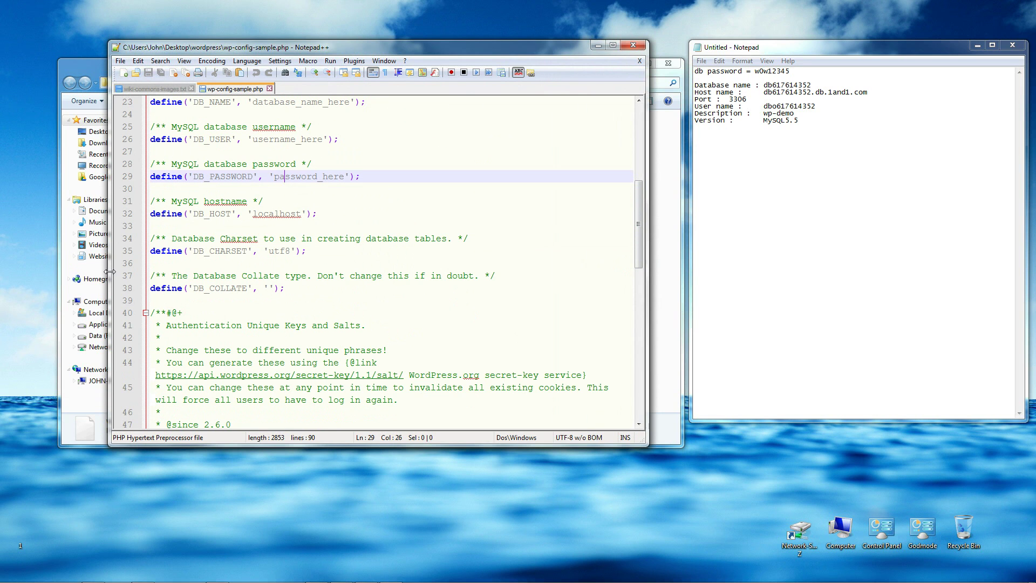
{"action": "left_click_drag", "start_coordinate": [106, 271], "coordinate": [44, 273]}
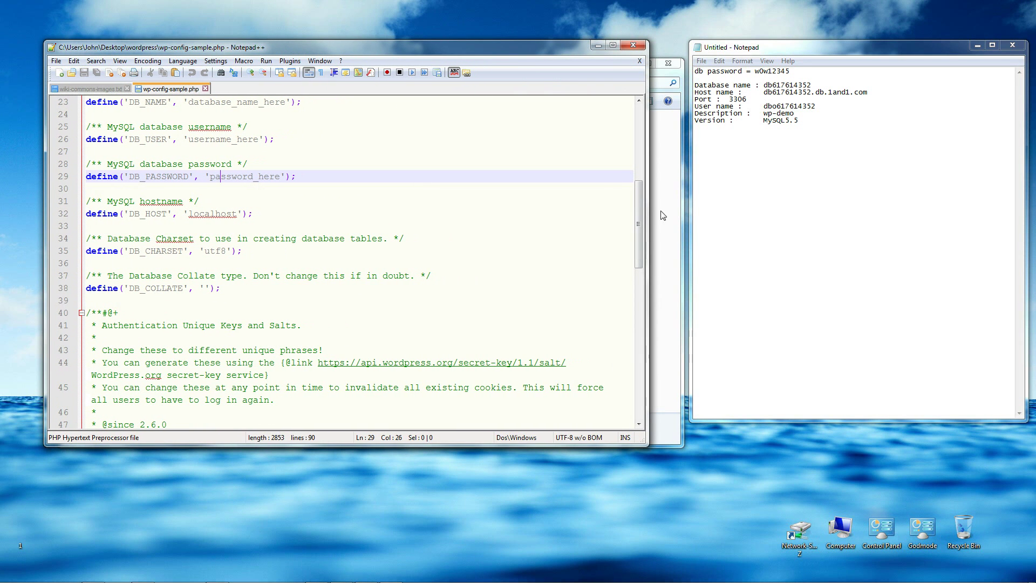
{"action": "left_click", "coordinate": [667, 194]}
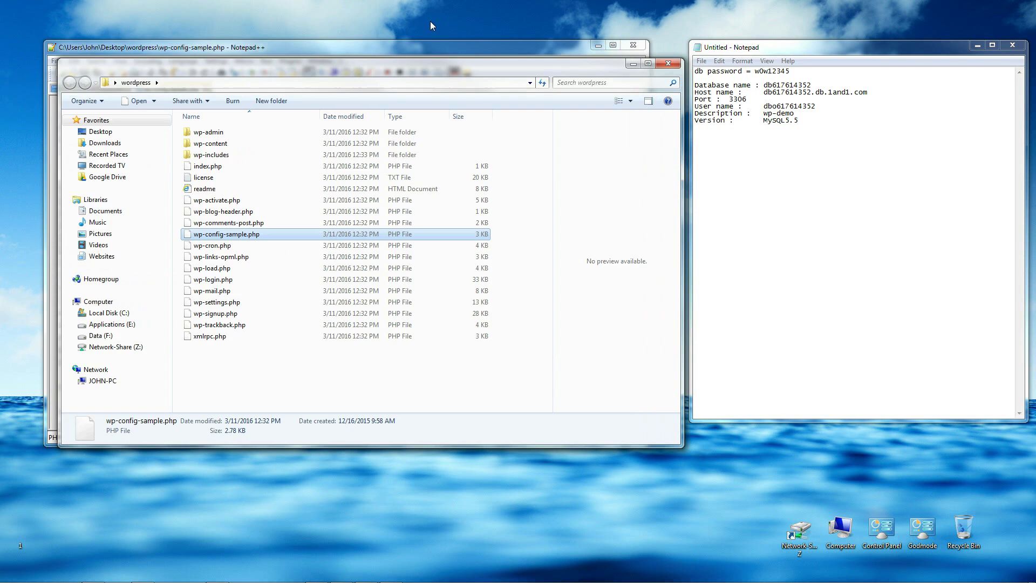
{"action": "left_click", "coordinate": [471, 41]}
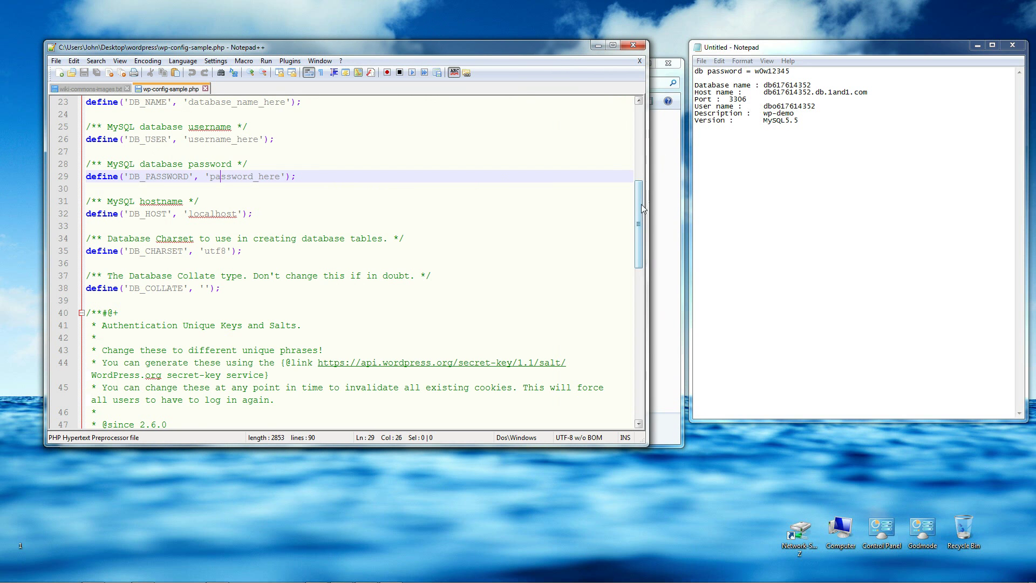
{"action": "left_click_drag", "start_coordinate": [640, 213], "coordinate": [639, 190]}
{"action": "left_click_drag", "start_coordinate": [547, 50], "coordinate": [571, 31]}
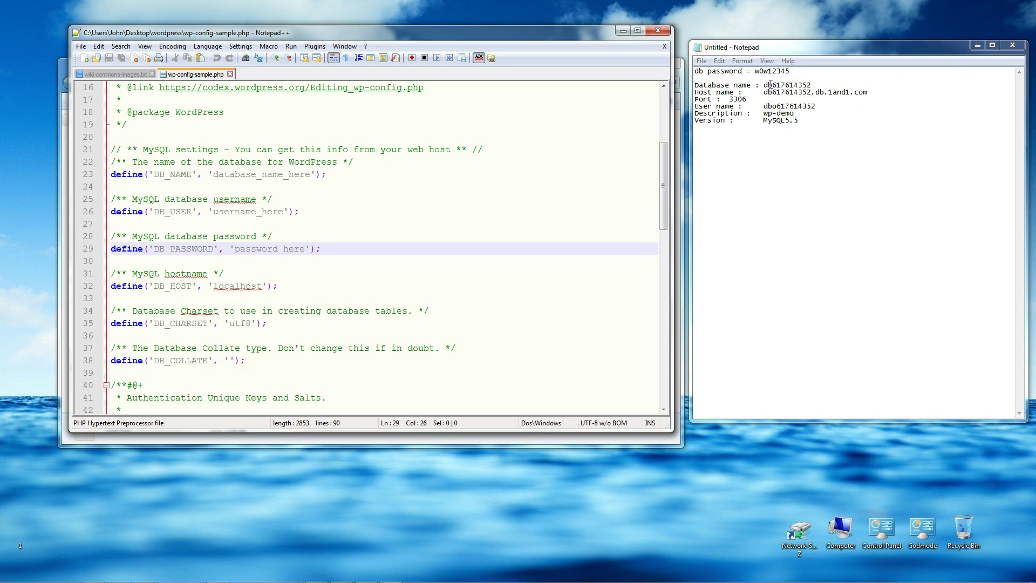
- Replace the database_name_here and username_here placeholders with the database name and user from the notes
{"action": "left_click_drag", "start_coordinate": [765, 85], "coordinate": [816, 86]}
{"action": "key", "text": "ctrl+c"}
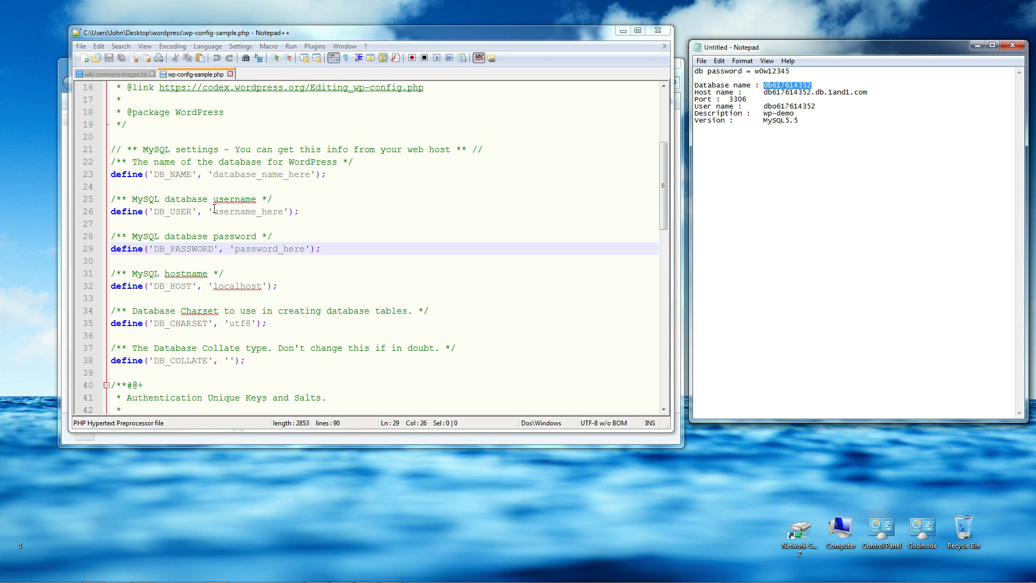
{"action": "left_click_drag", "start_coordinate": [214, 174], "coordinate": [311, 175]}
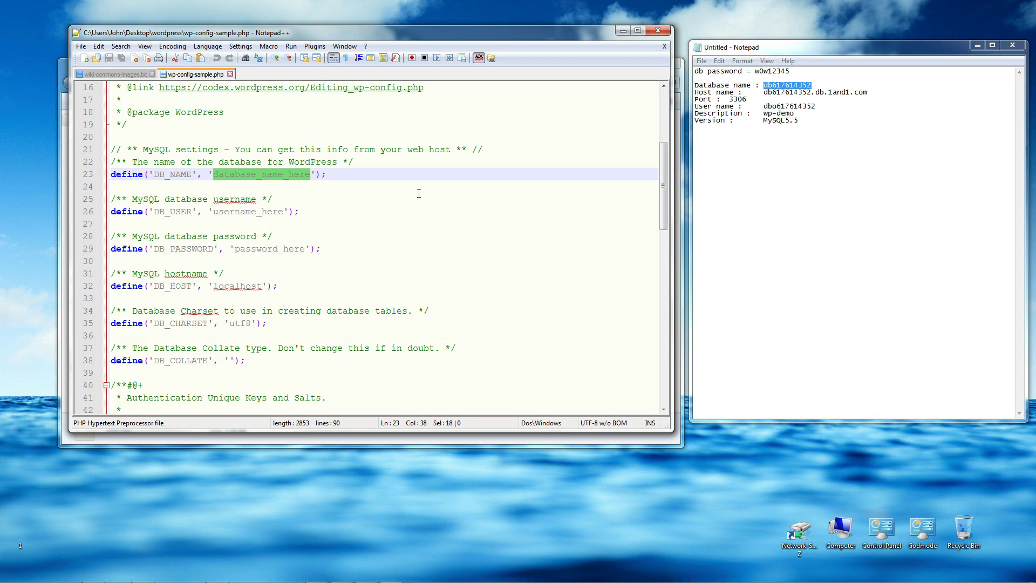
{"action": "key", "text": "ctrl+v"}
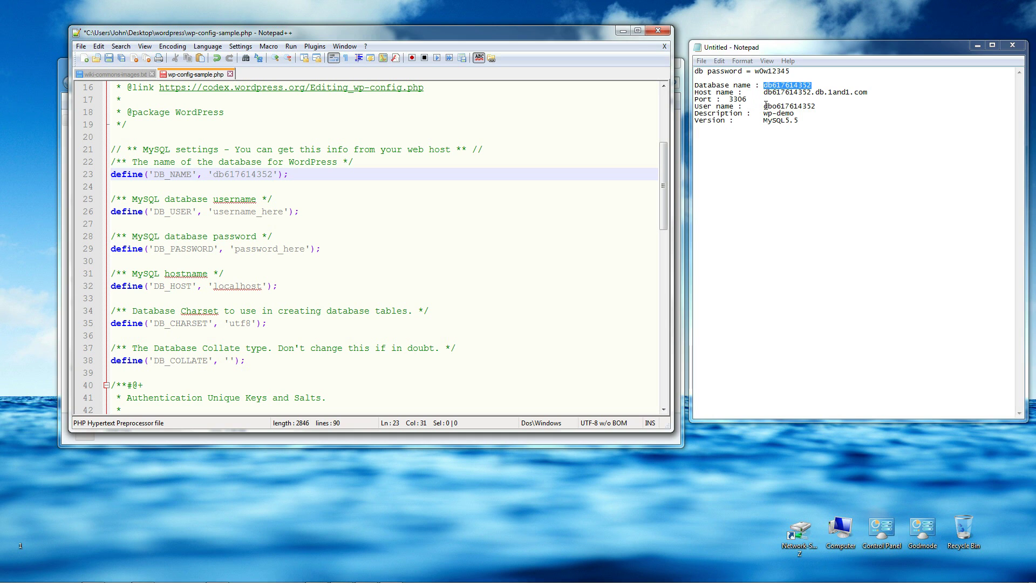
{"action": "left_click_drag", "start_coordinate": [760, 107], "coordinate": [816, 105]}
{"action": "key", "text": "ctrl+c"}
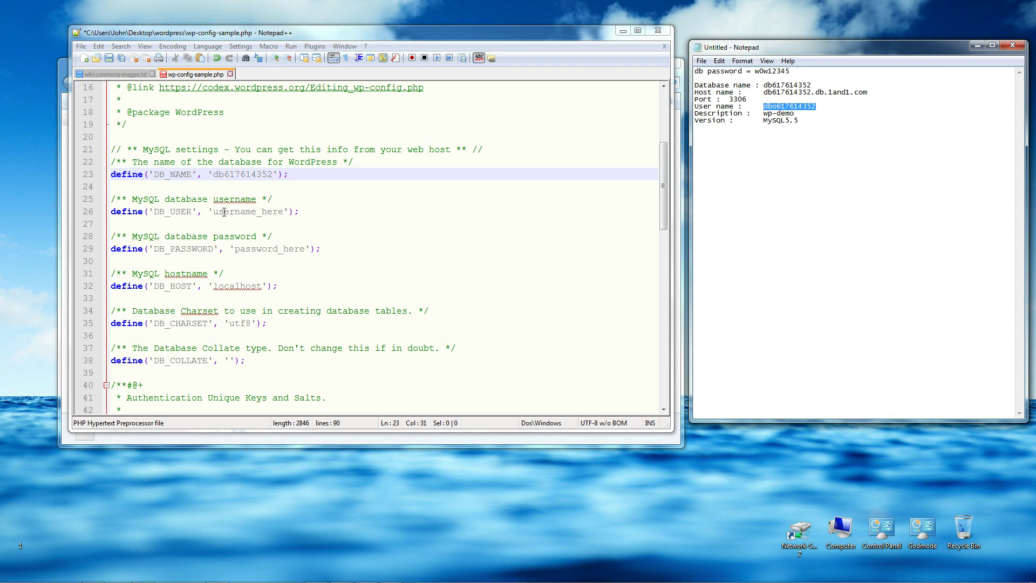
{"action": "left_click_drag", "start_coordinate": [216, 212], "coordinate": [285, 211]}
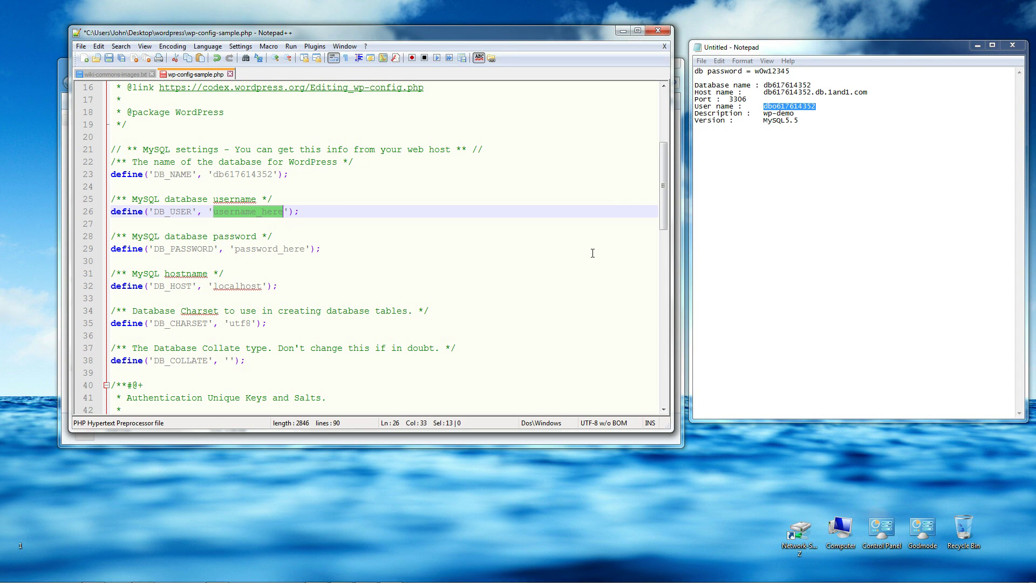
{"action": "key", "text": "ctrl+v"}
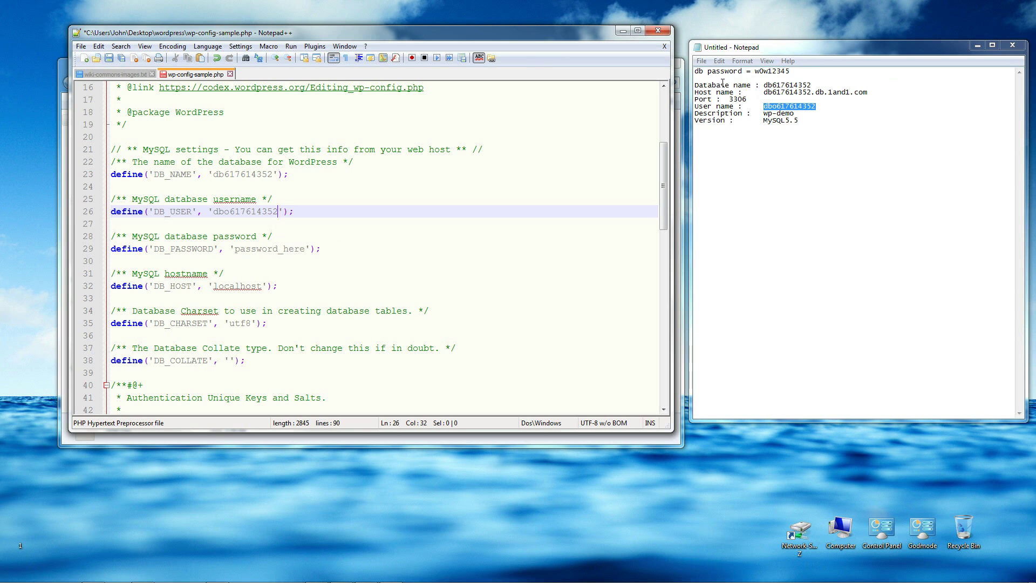
- Replace password_here with the database password and localhost with db617614352.db.1and1.com
{"action": "left_click_drag", "start_coordinate": [755, 71], "coordinate": [786, 77]}
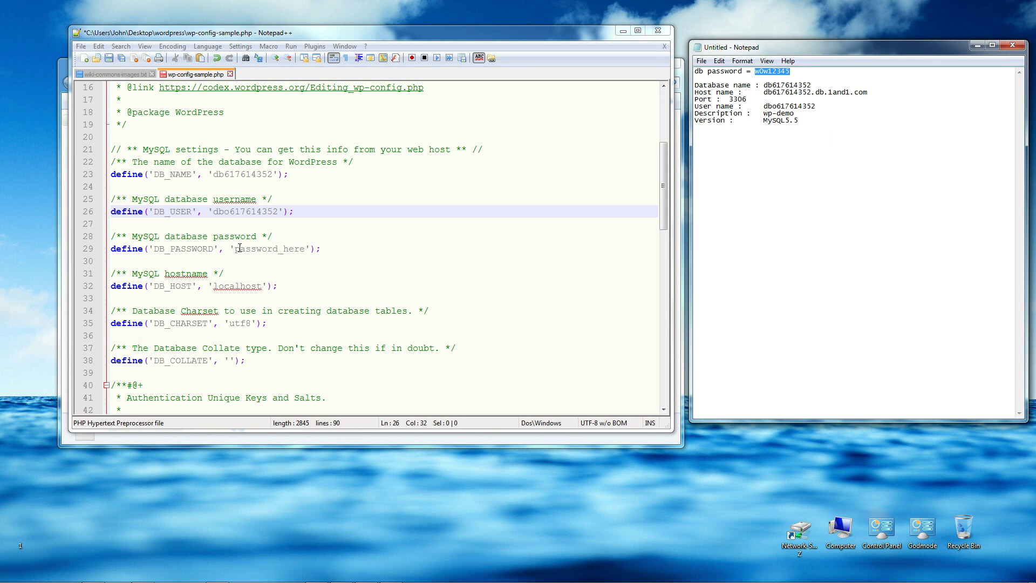
{"action": "left_click_drag", "start_coordinate": [236, 249], "coordinate": [308, 252]}
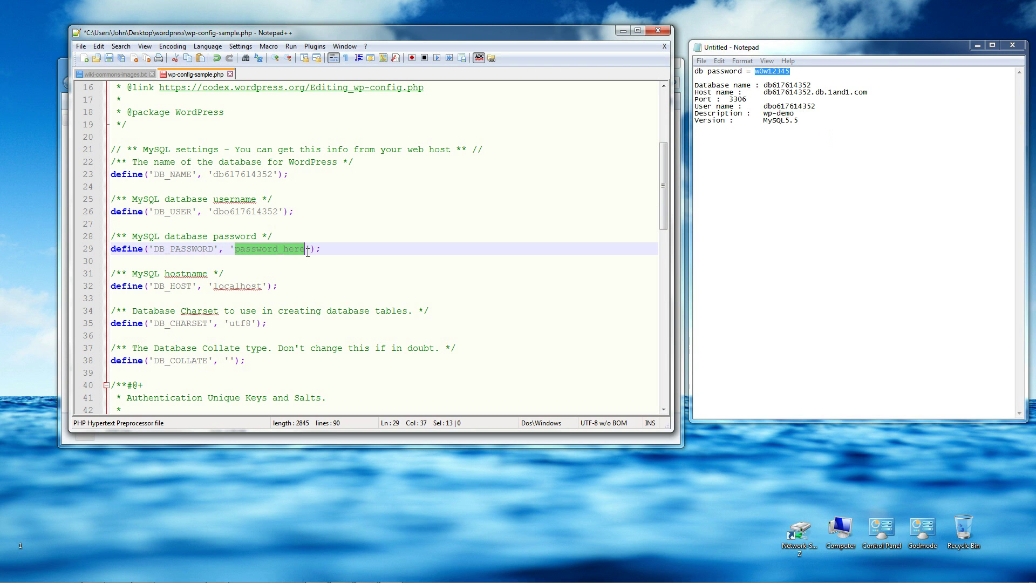
{"action": "key", "text": "ctrl+v"}
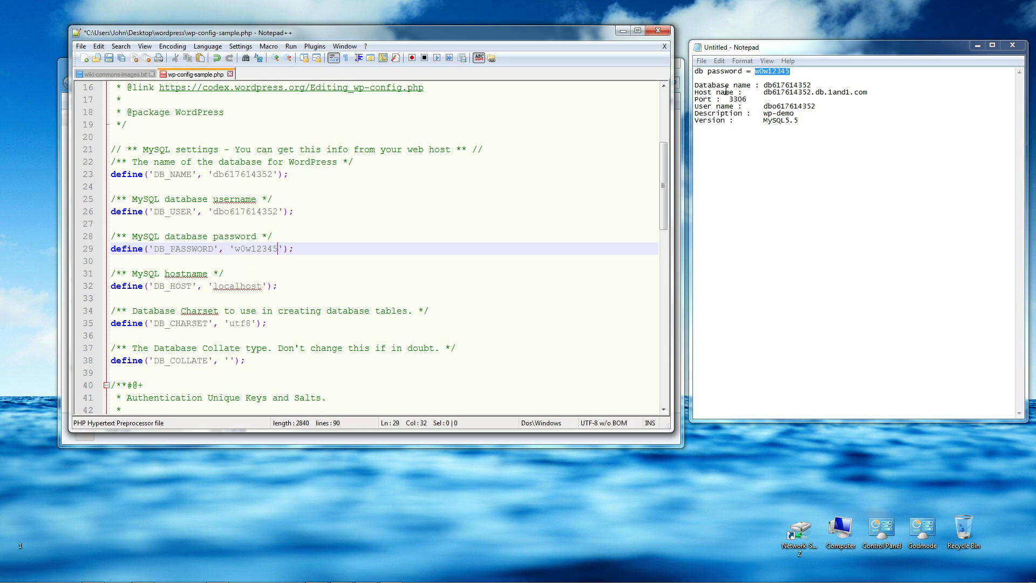
{"action": "left_click_drag", "start_coordinate": [766, 91], "coordinate": [844, 87]}
{"action": "left_click_drag", "start_coordinate": [861, 95], "coordinate": [869, 94]}
{"action": "key", "text": "ctrl+c"}
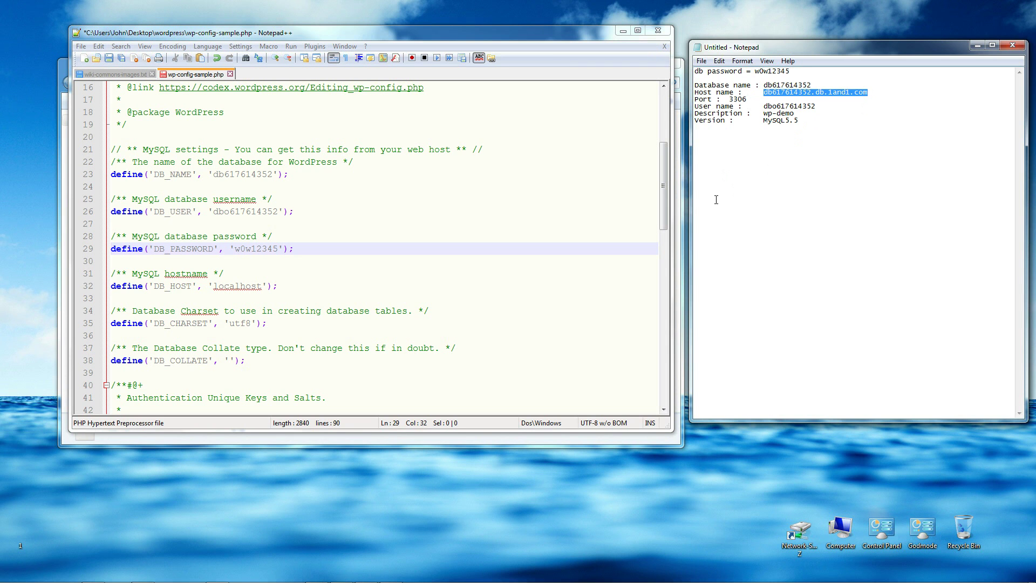
{"action": "left_click_drag", "start_coordinate": [215, 289], "coordinate": [263, 287]}
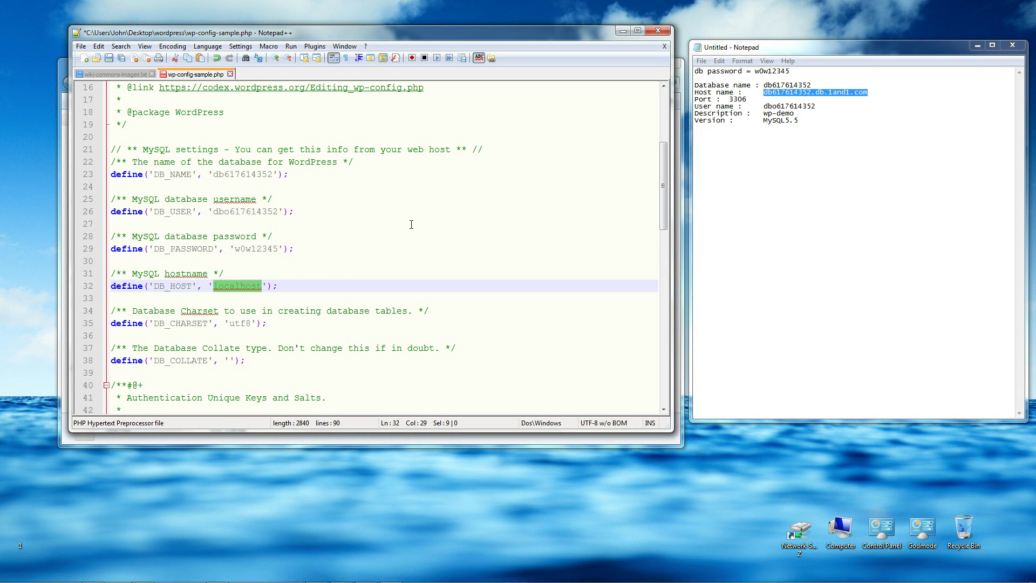
{"action": "key", "text": "ctrl+v"}
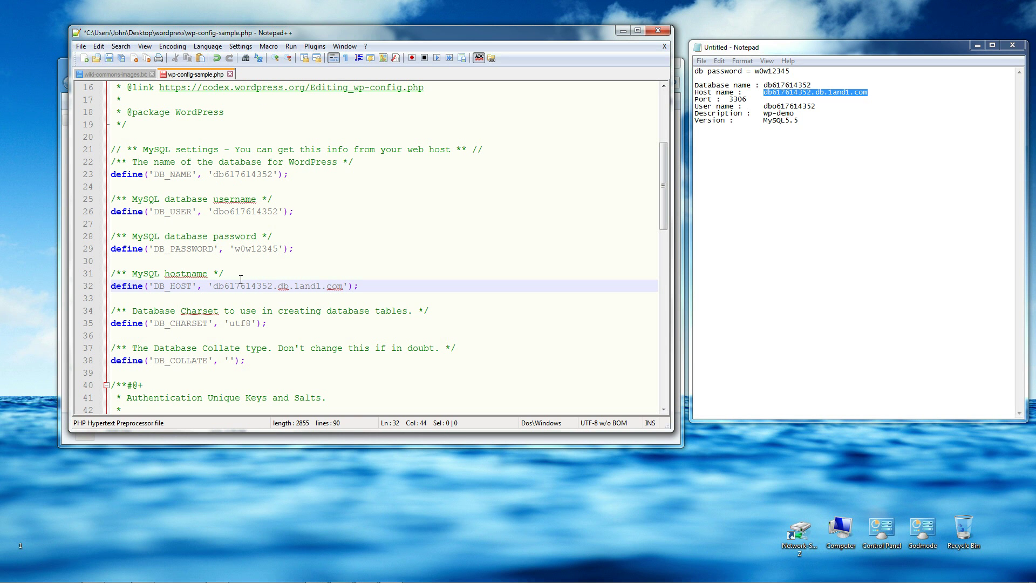
{"action": "scroll", "coordinate": [366, 298], "scroll_direction": "down", "scroll_amount": 8}
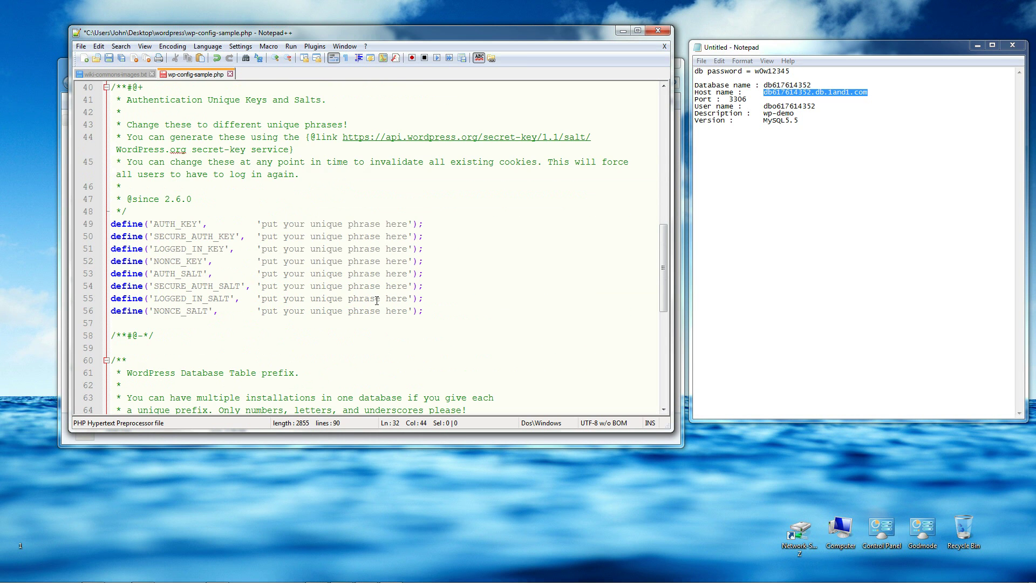
{"action": "scroll", "coordinate": [378, 301], "scroll_direction": "up", "scroll_amount": 5}
{"action": "scroll", "coordinate": [381, 301], "scroll_direction": "up", "scroll_amount": 4}
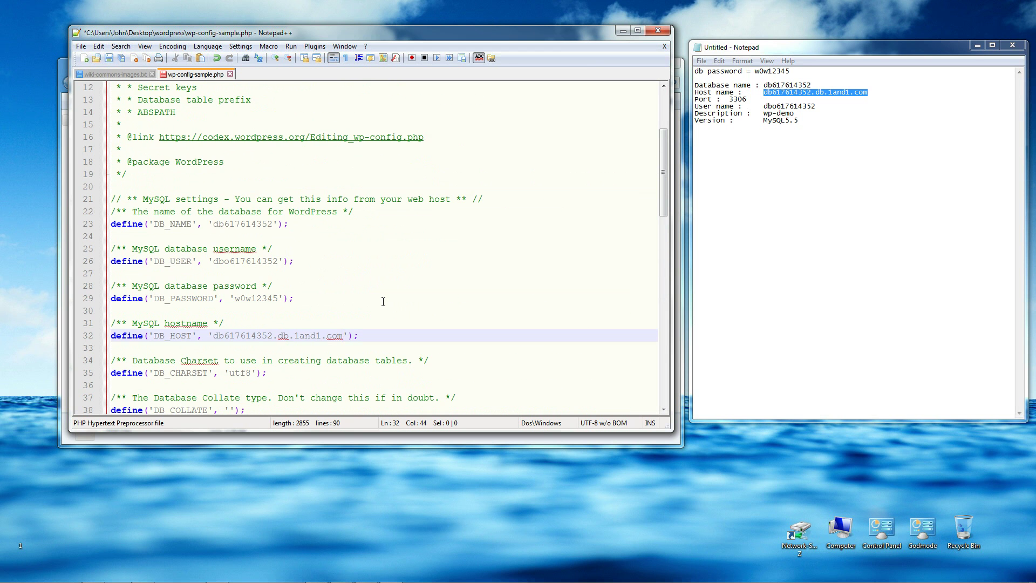
{"action": "scroll", "coordinate": [383, 302], "scroll_direction": "up", "scroll_amount": 4}
{"action": "scroll", "coordinate": [388, 302], "scroll_direction": "down", "scroll_amount": 5}
{"action": "scroll", "coordinate": [394, 301], "scroll_direction": "down", "scroll_amount": 5}
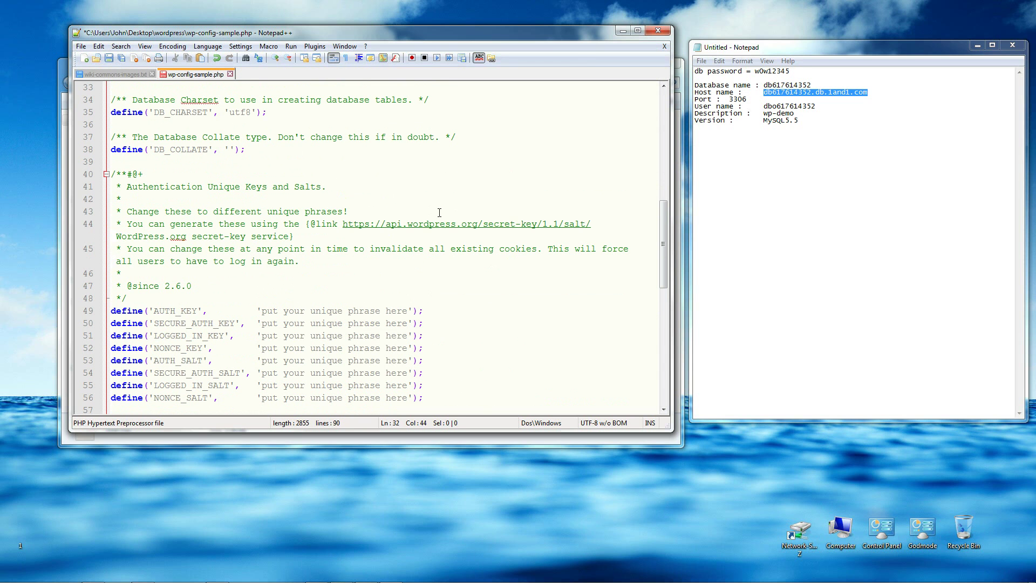
{"action": "scroll", "coordinate": [439, 212], "scroll_direction": "down", "scroll_amount": 1}
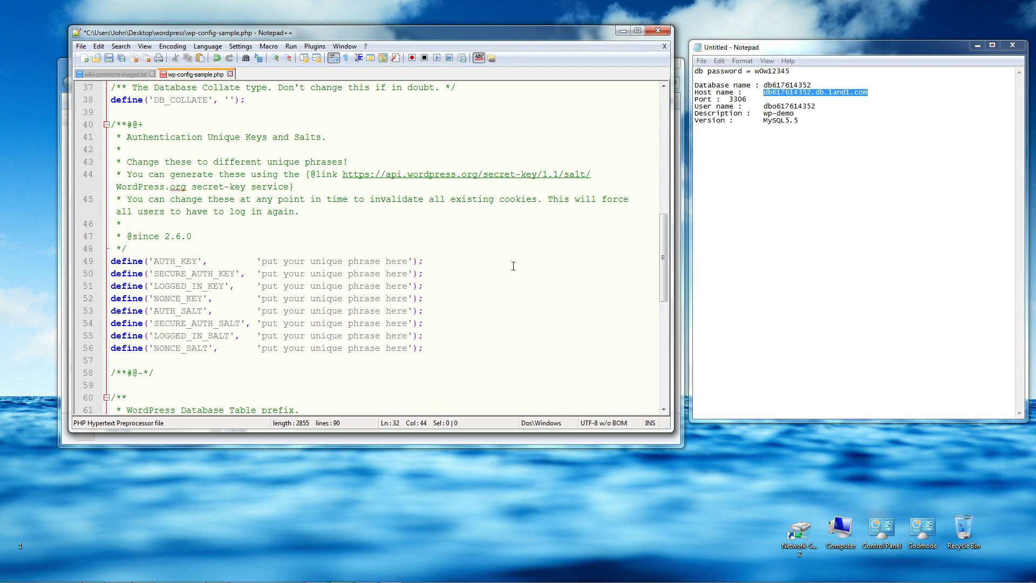
{"action": "scroll", "coordinate": [443, 253], "scroll_direction": "down", "scroll_amount": 1}
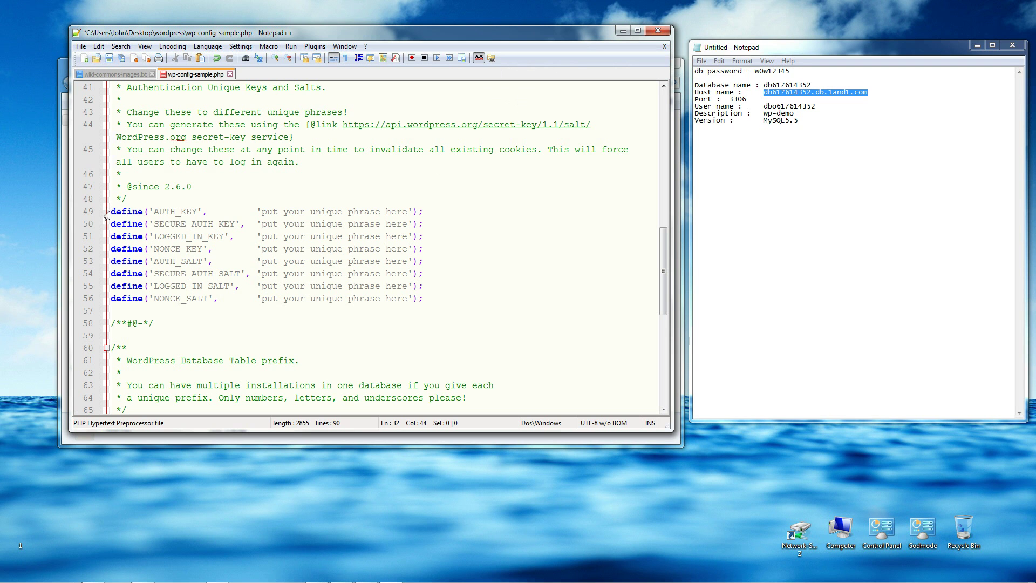
- Replace the eight placeholder key and salt lines with the newly generated ones
{"action": "left_click_drag", "start_coordinate": [111, 211], "coordinate": [427, 298]}
{"action": "key", "text": "ctrl+c"}
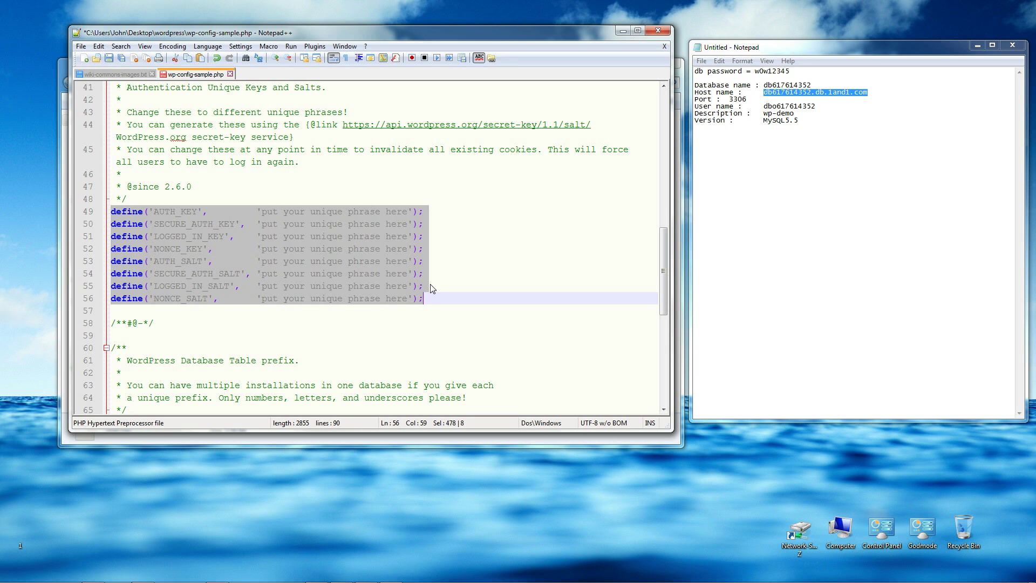
{"action": "key", "text": "Delete"}
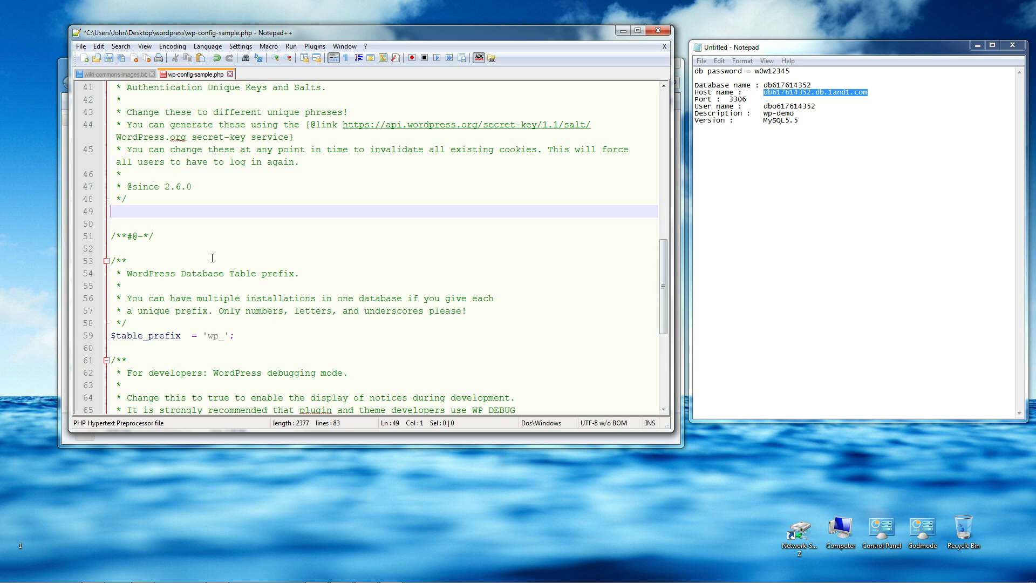
{"action": "key", "text": "ctrl+v"}
- Save wp-config-sample.php and close Notepad++
{"action": "left_click_drag", "start_coordinate": [665, 279], "coordinate": [656, 110]}
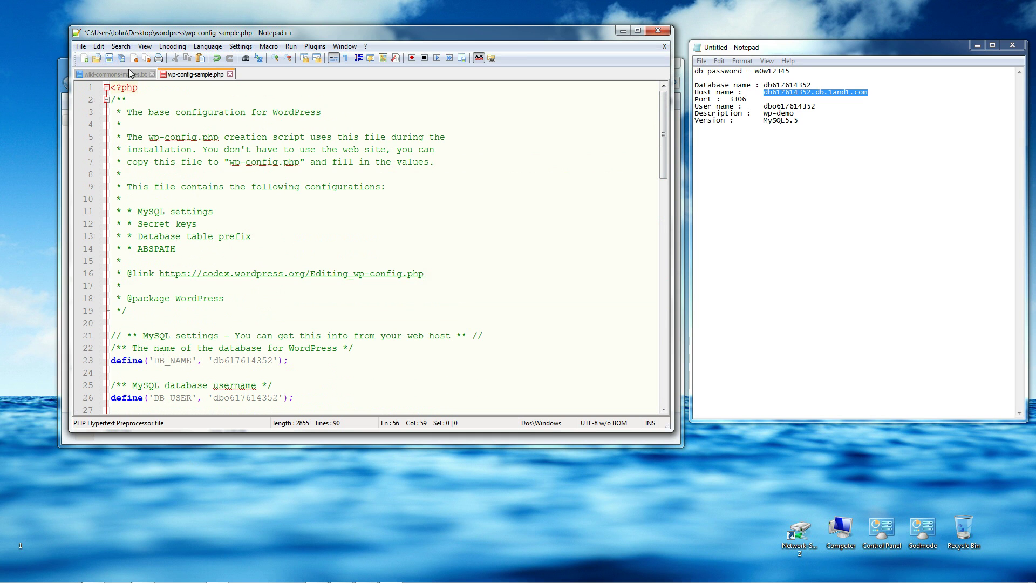
{"action": "left_click", "coordinate": [110, 59]}
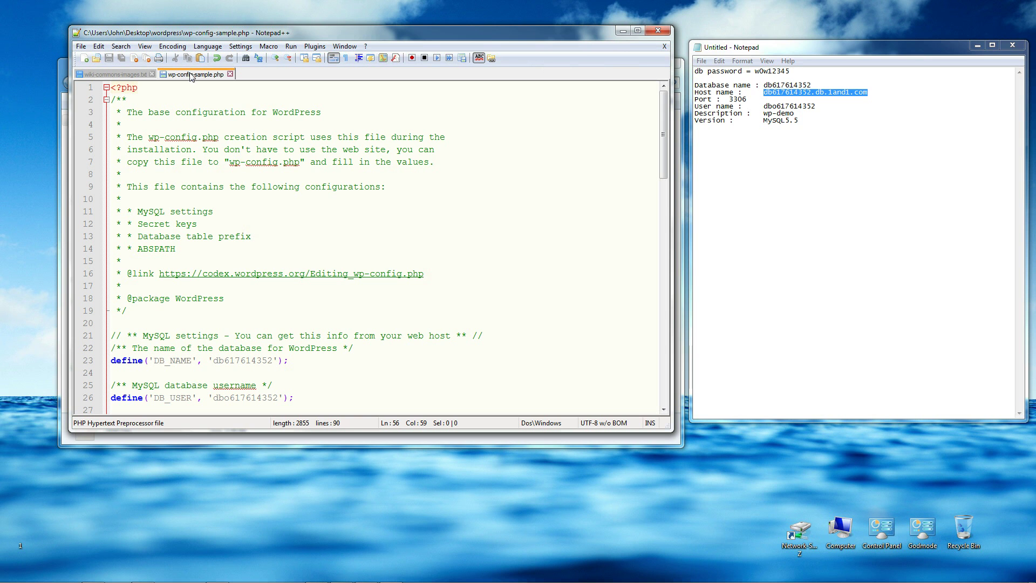
{"action": "left_click", "coordinate": [664, 33]}
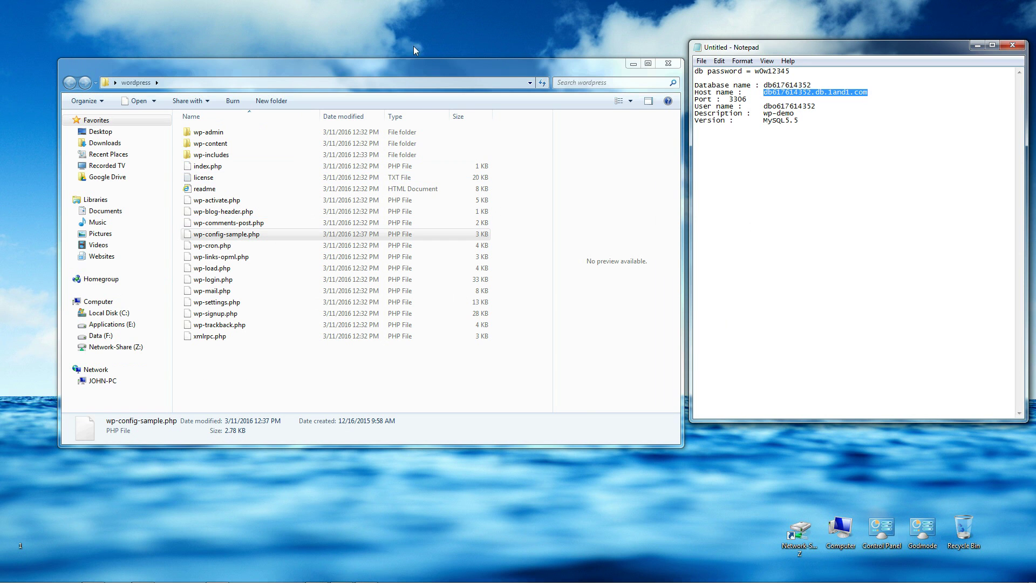
- Rename wp-config-sample.php to wp-config.php by removing '-sample' from its name
{"action": "left_click_drag", "start_coordinate": [383, 69], "coordinate": [391, 106]}
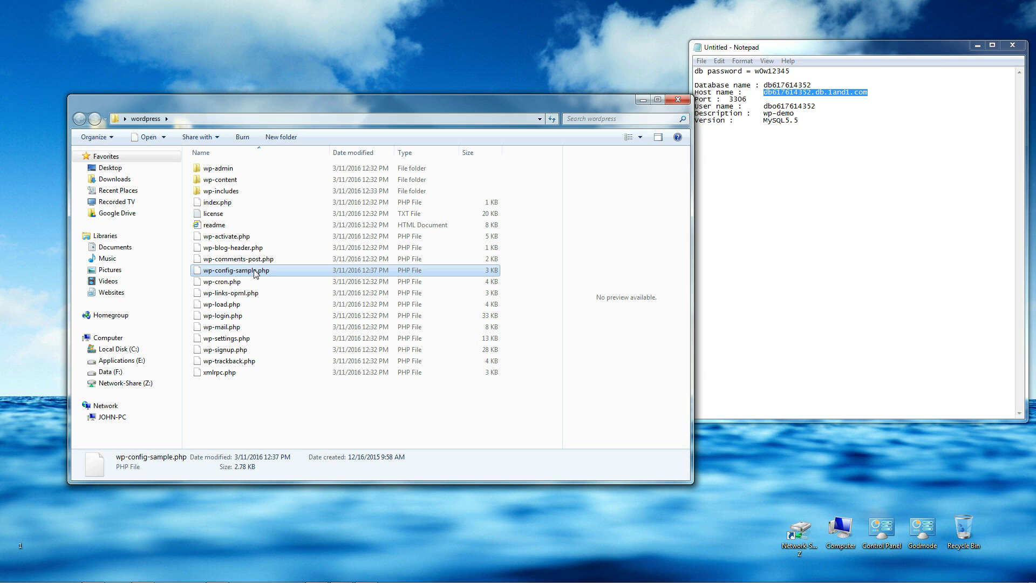
{"action": "left_click", "coordinate": [257, 273]}
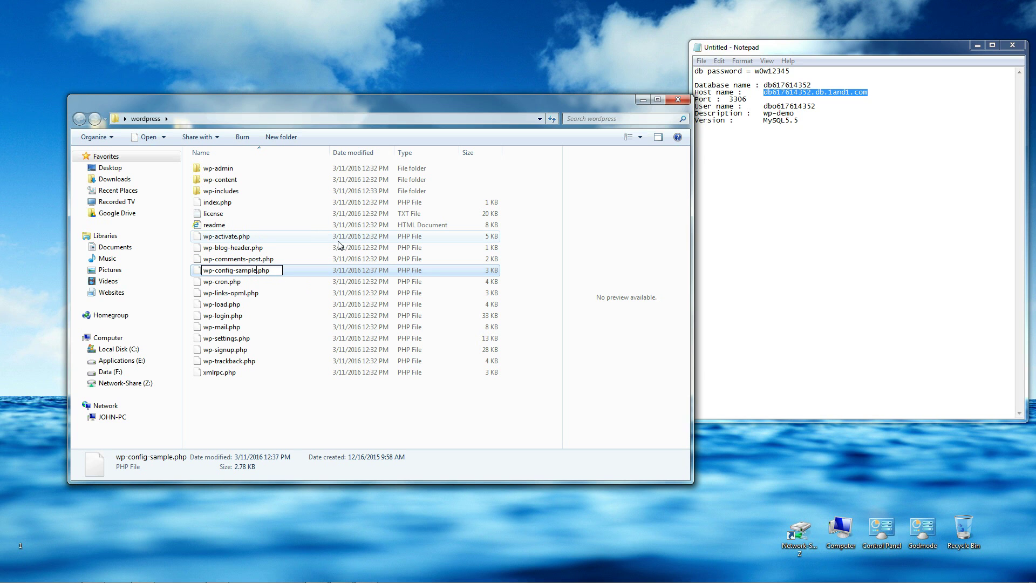
{"action": "key", "text": "BackSpace"}
{"action": "key", "text": "BackSpace"}
{"action": "key", "text": "BackSpace"}
{"action": "key", "text": "BackSpace"}
{"action": "key", "text": "BackSpace"}
{"action": "key", "text": "BackSpace"}
{"action": "key", "text": "BackSpace"}
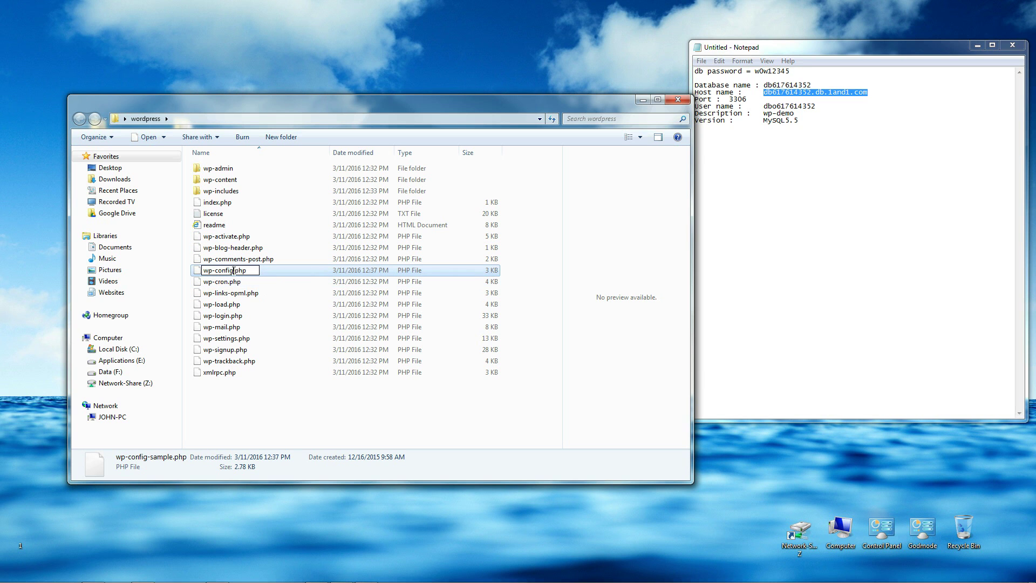
{"action": "key", "text": "Return"}
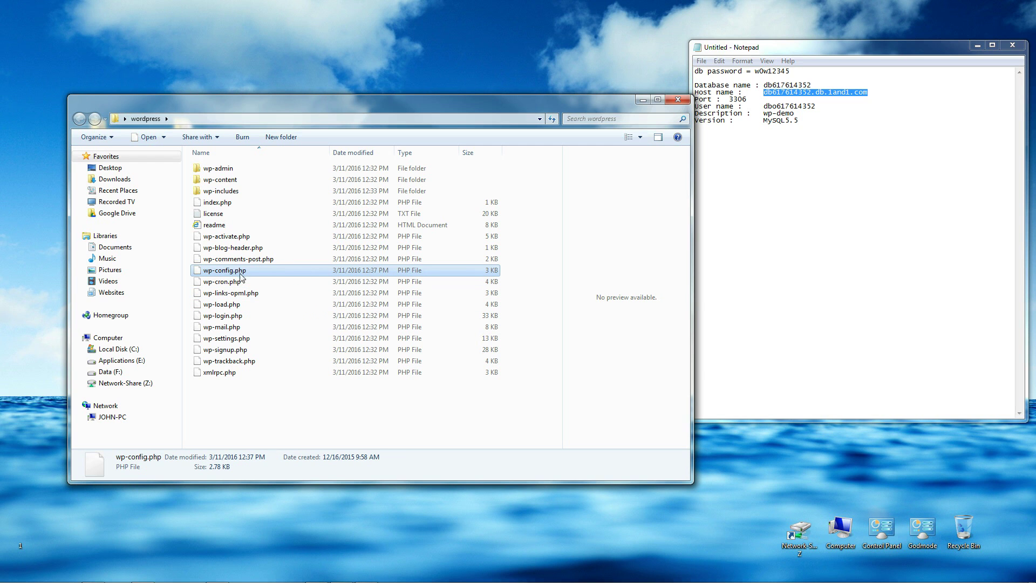
{"action": "left_click_drag", "start_coordinate": [341, 105], "coordinate": [393, 105]}
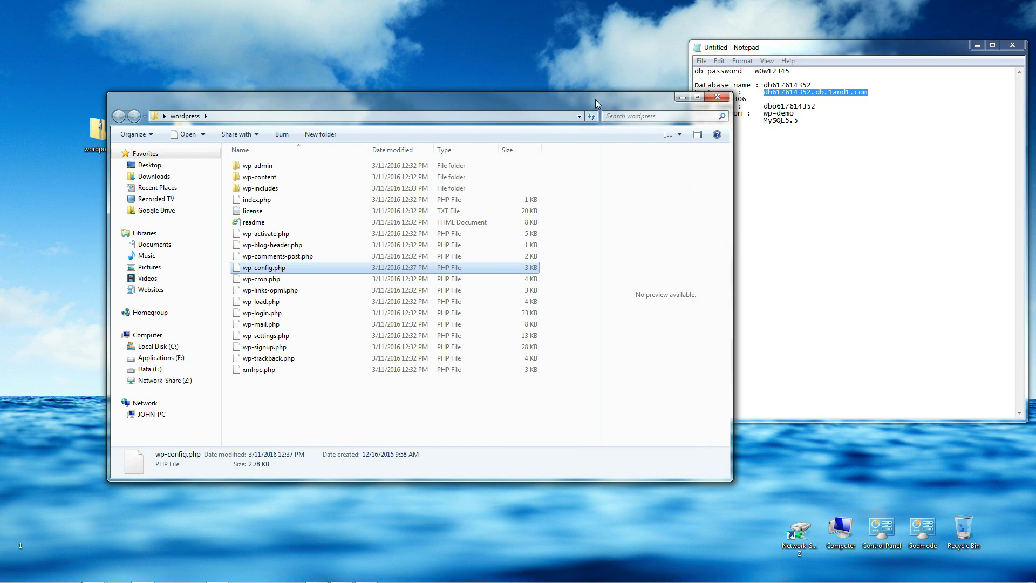
- Close the wordpress folder window, reopen and close it again, then switch to FileZilla
{"action": "left_click", "coordinate": [718, 99]}
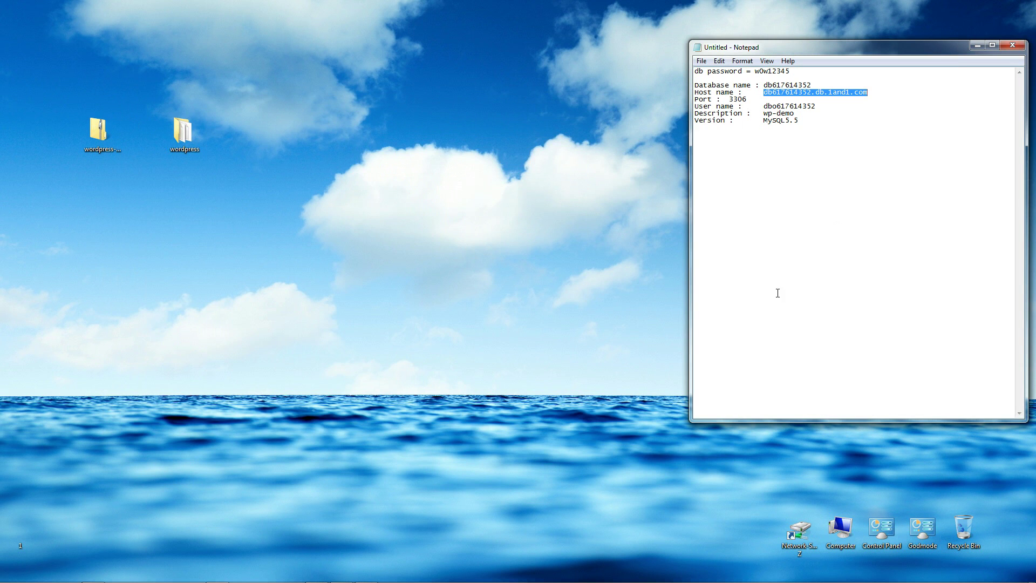
{"action": "double_click", "coordinate": [184, 134]}
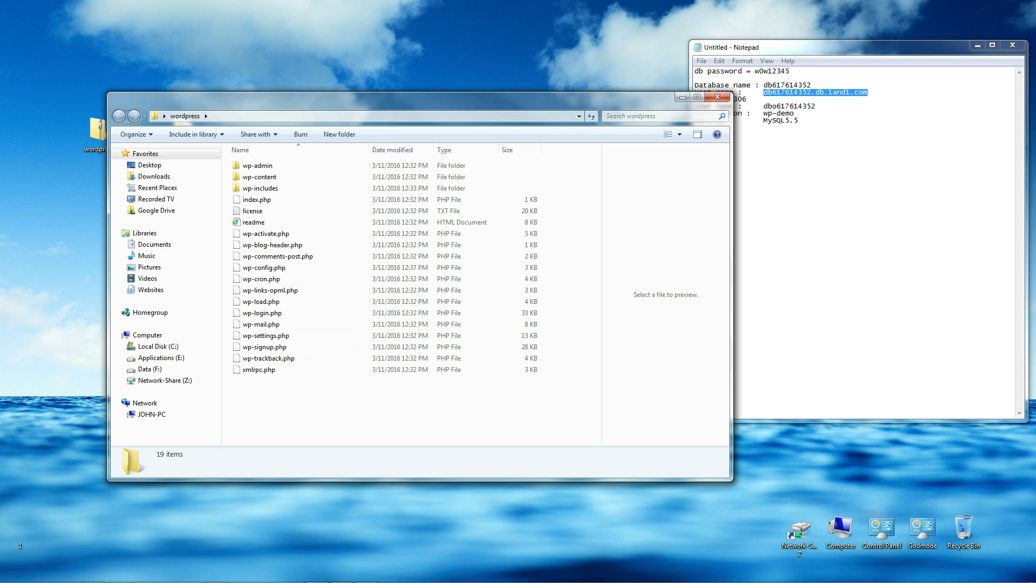
{"action": "left_click_drag", "start_coordinate": [627, 99], "coordinate": [639, 98]}
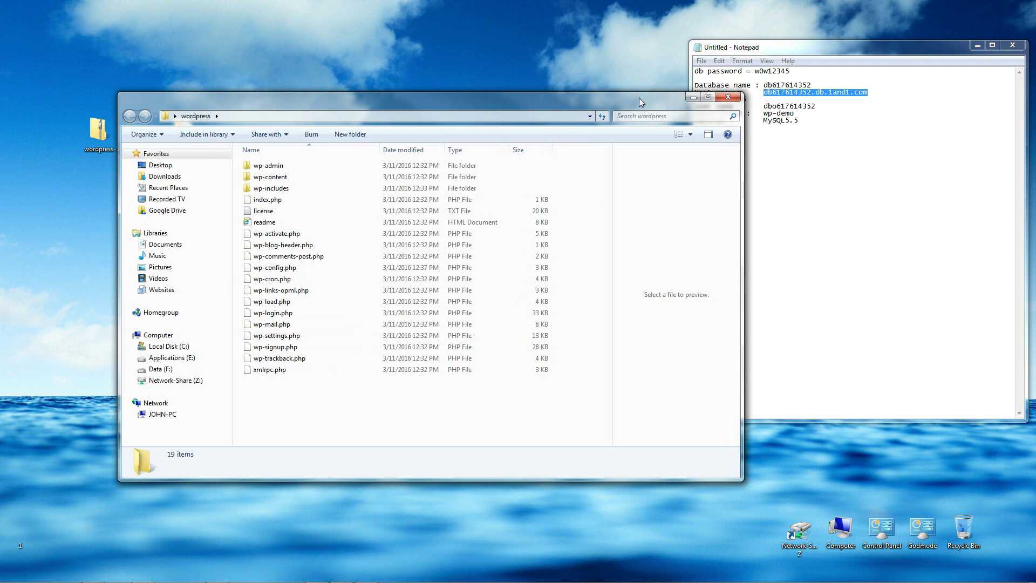
{"action": "left_click", "coordinate": [729, 97]}
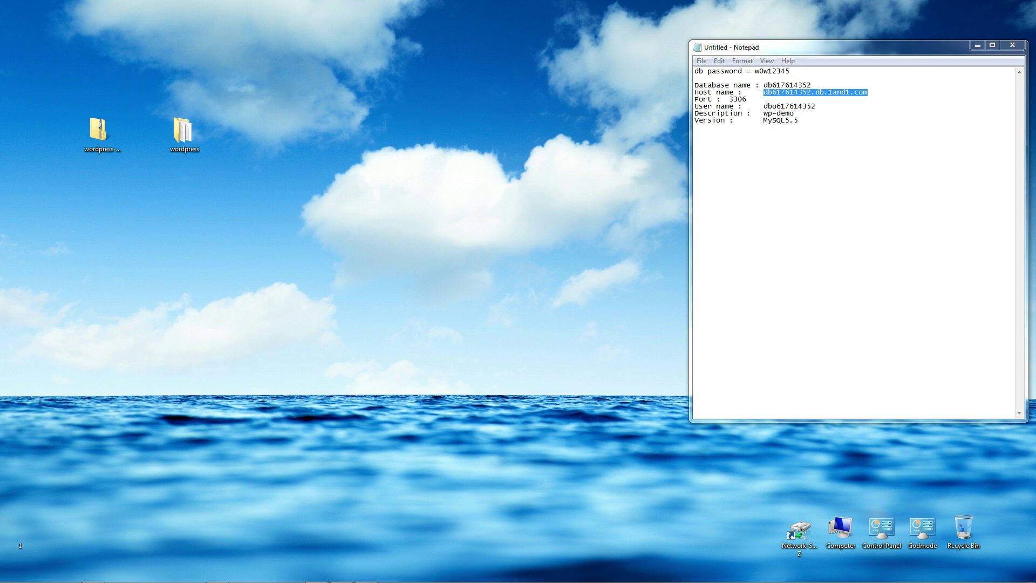
{"action": "key", "text": "alt+Tab"}
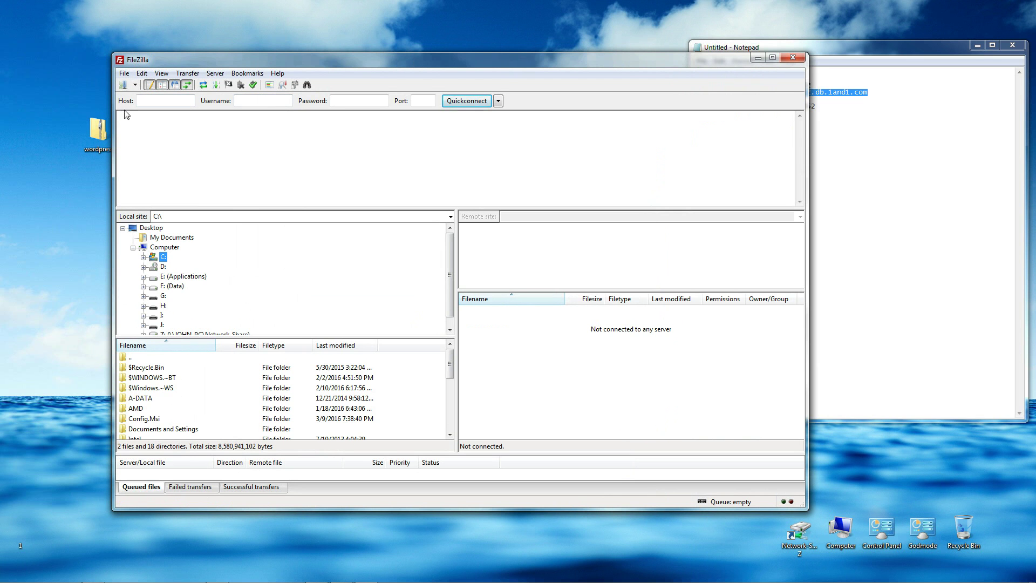
- Connect to the saved americanwhiskeyworld.com site, trusting its host key, and show the local Desktop
{"action": "left_click", "coordinate": [124, 74]}
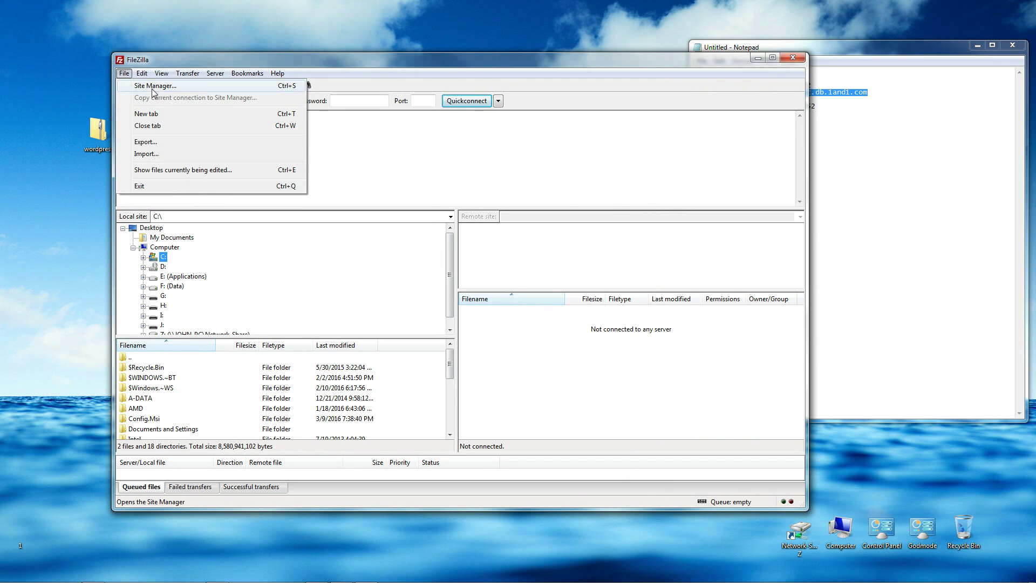
{"action": "left_click", "coordinate": [158, 87]}
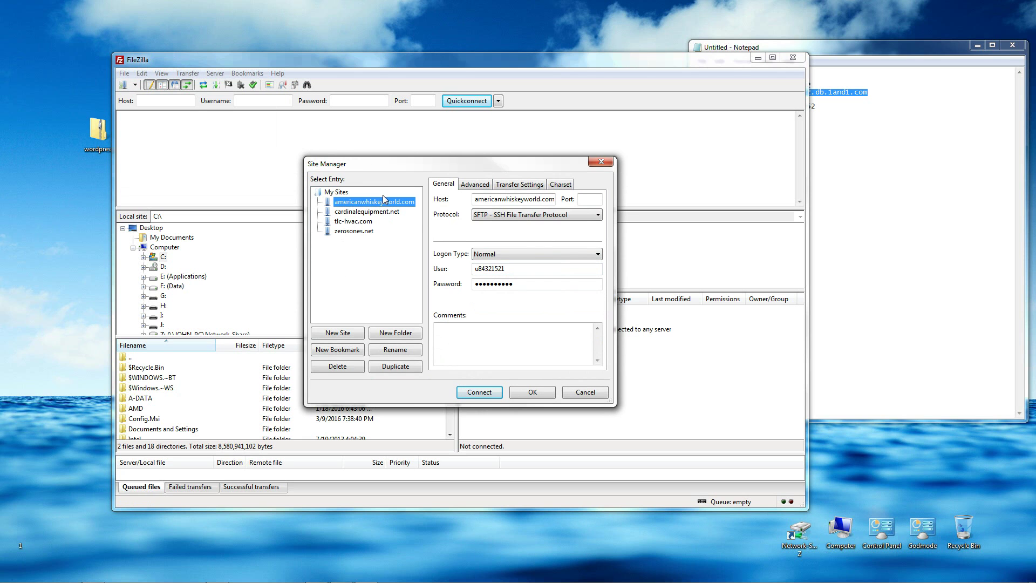
{"action": "left_click", "coordinate": [481, 392]}
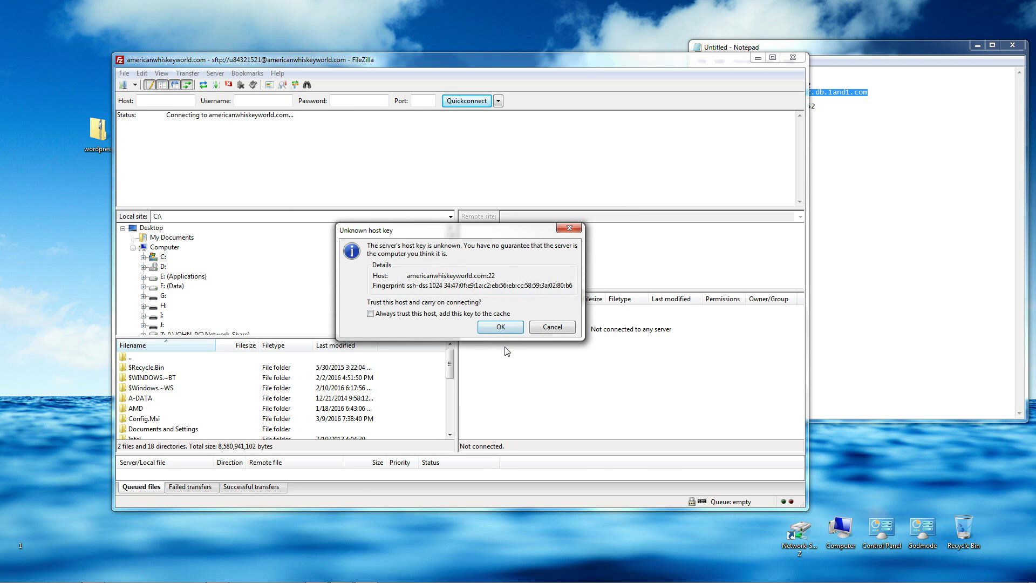
{"action": "left_click", "coordinate": [501, 327]}
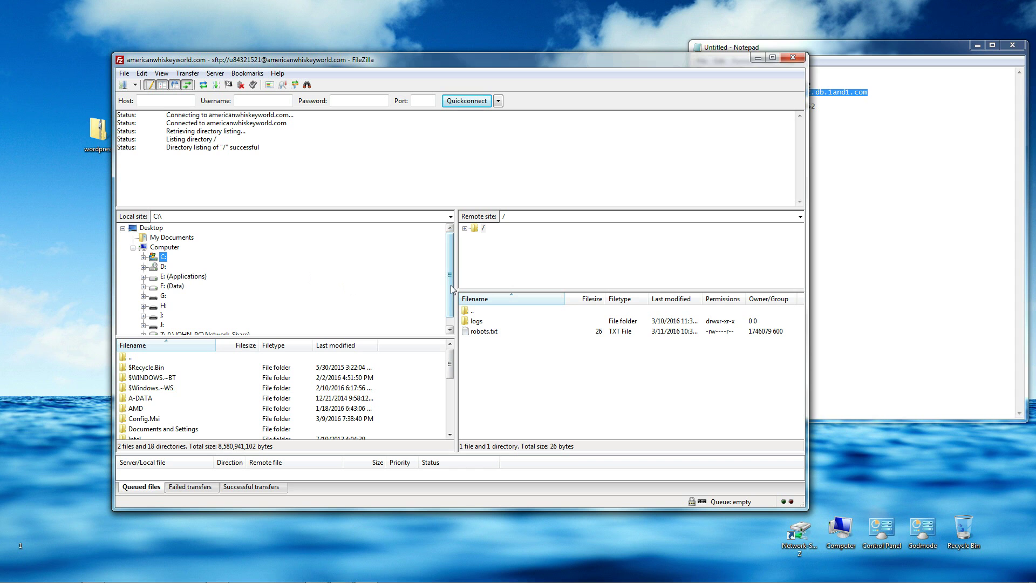
{"action": "left_click", "coordinate": [152, 228]}
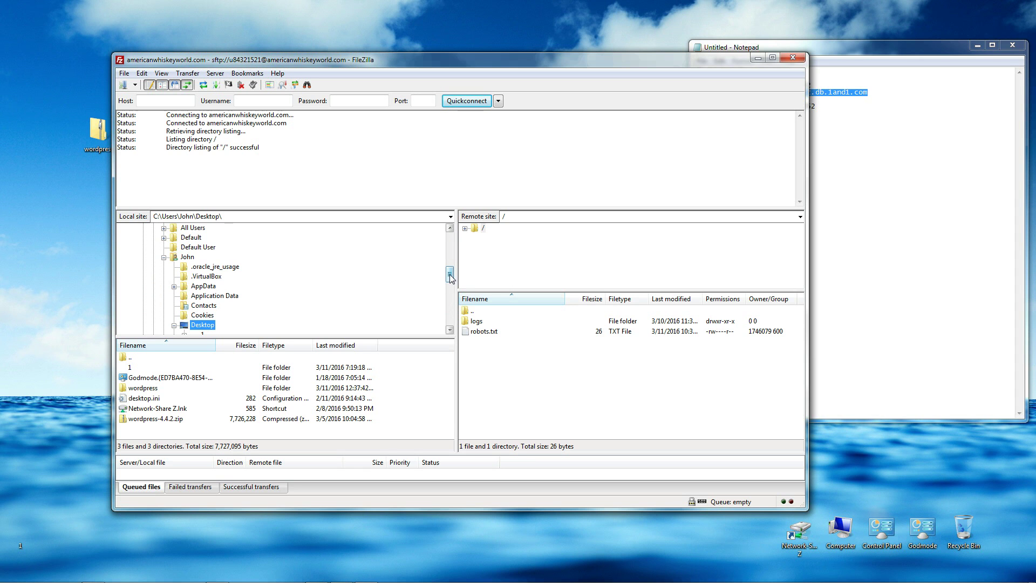
- List the local wordpress folder, maximize FileZilla, and select wp-admin through xmlrpc.php
{"action": "left_click_drag", "start_coordinate": [454, 275], "coordinate": [455, 283]}
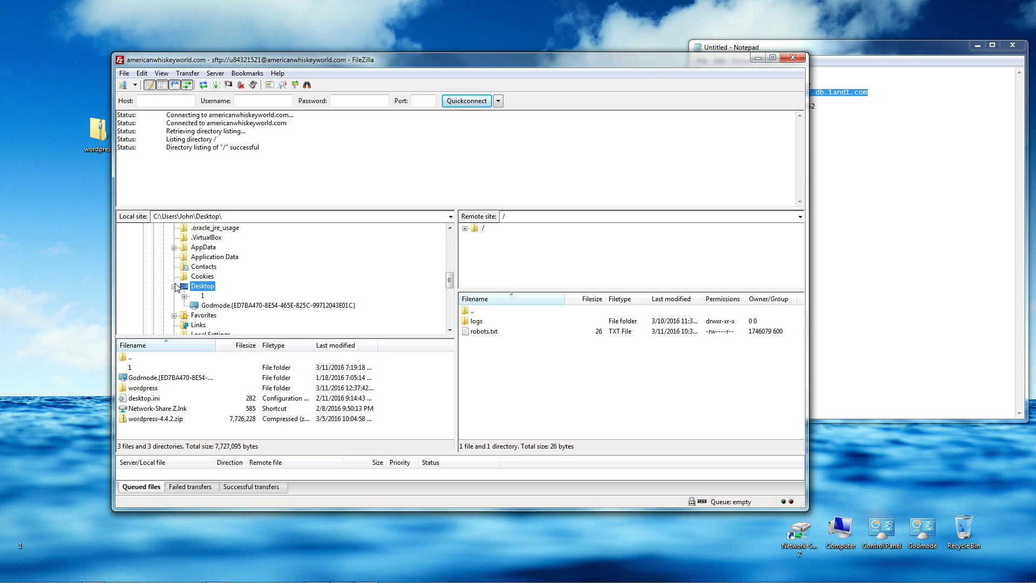
{"action": "scroll", "coordinate": [317, 289], "scroll_direction": "down", "scroll_amount": 1}
{"action": "scroll", "coordinate": [331, 293], "scroll_direction": "up", "scroll_amount": 1}
{"action": "left_click_drag", "start_coordinate": [449, 275], "coordinate": [450, 287]}
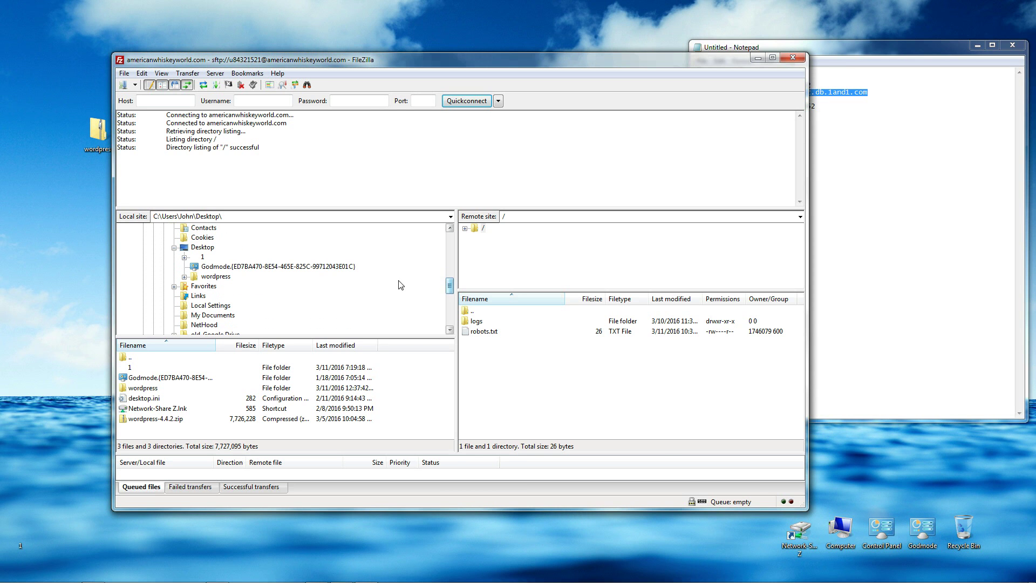
{"action": "left_click", "coordinate": [215, 276]}
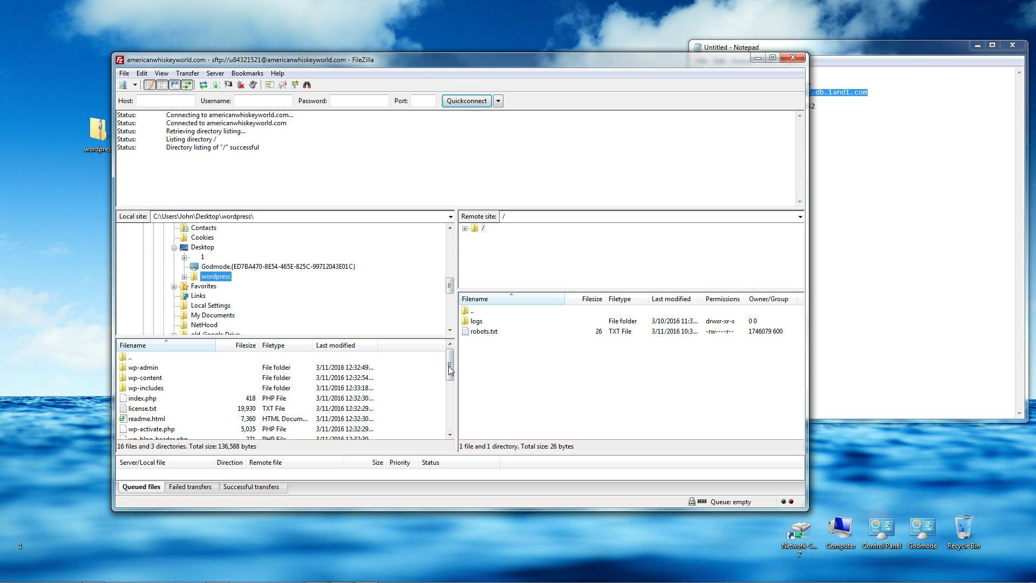
{"action": "mouse_move", "coordinate": [451, 368]}
{"action": "left_mouse_down"}
{"action": "mouse_move", "coordinate": [451, 394]}
{"action": "mouse_move", "coordinate": [451, 365]}
{"action": "left_mouse_up"}
{"action": "left_click", "coordinate": [139, 370]}
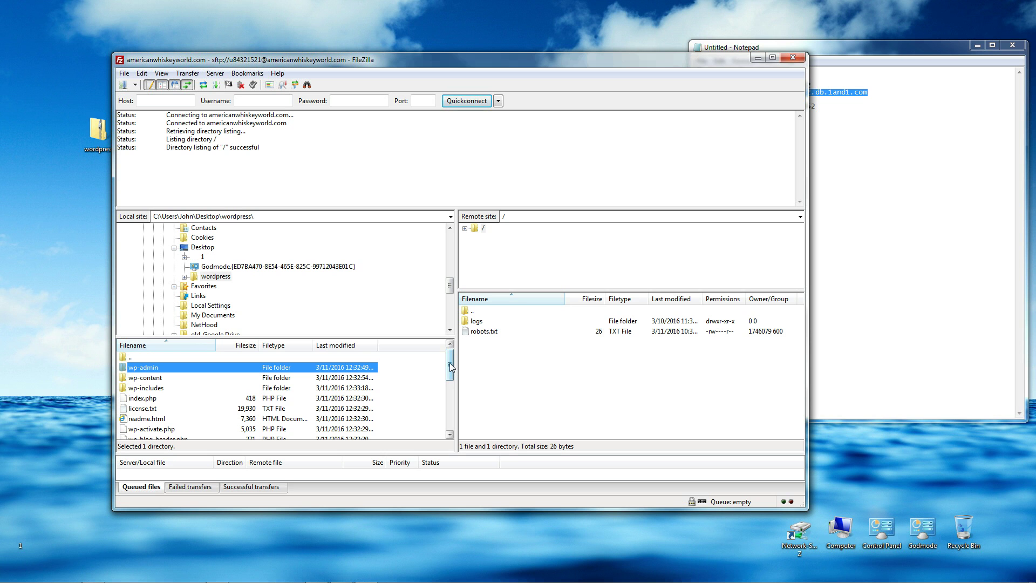
{"action": "left_click", "coordinate": [773, 58]}
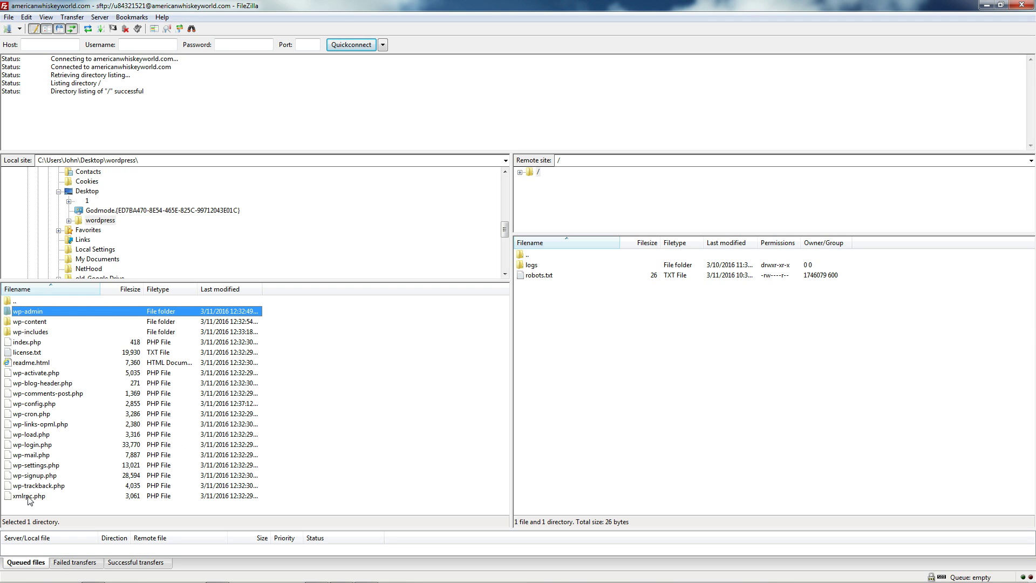
{"action": "left_click", "coordinate": [28, 497], "text": "shift"}
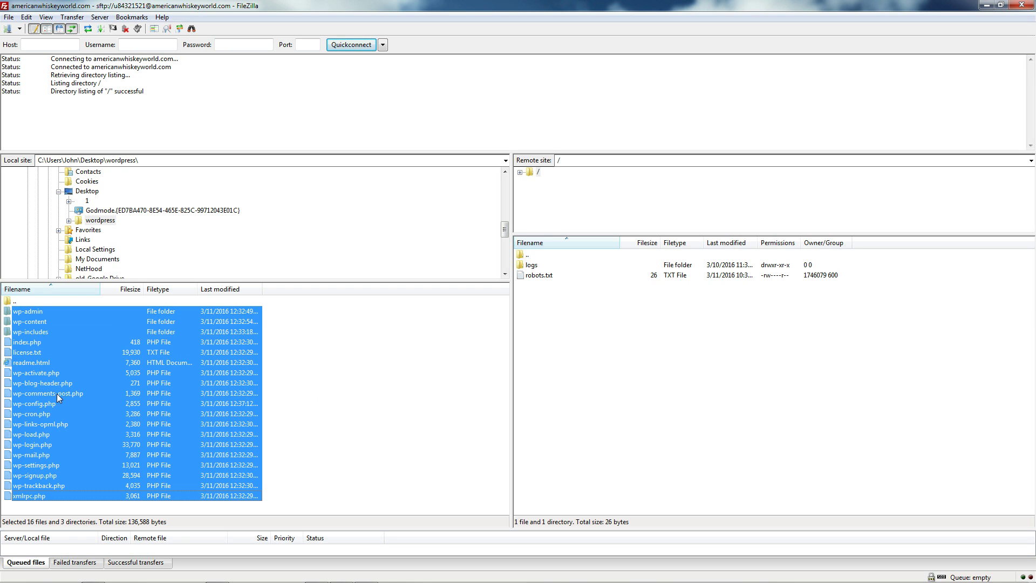
- Drag the selected WordPress files into the server's root, completing 1,299 transfers
{"action": "left_click_drag", "start_coordinate": [56, 394], "coordinate": [737, 419]}
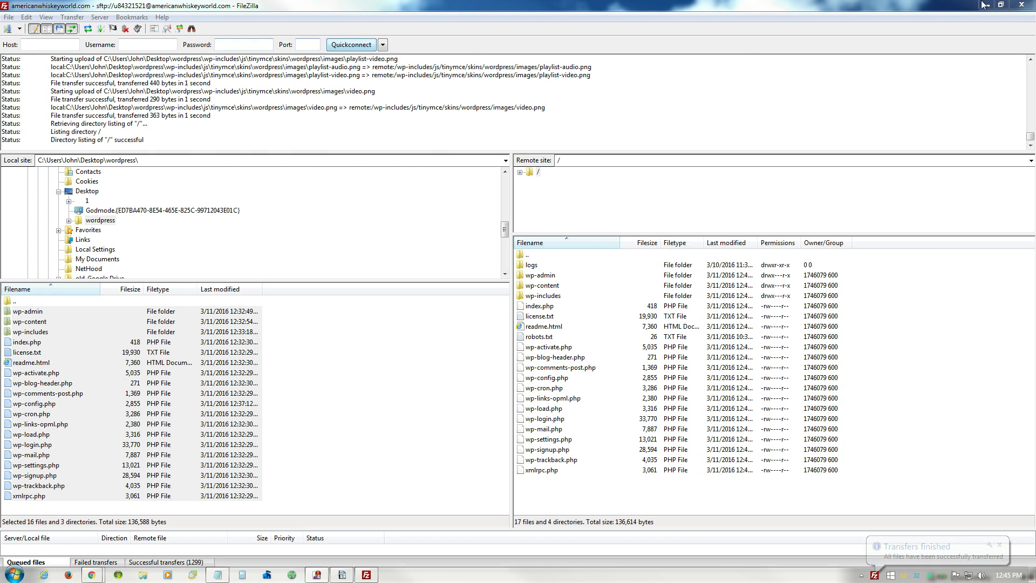
- Restore FileZilla, disconnect it from the web host, and close the program
{"action": "left_click", "coordinate": [1001, 6]}
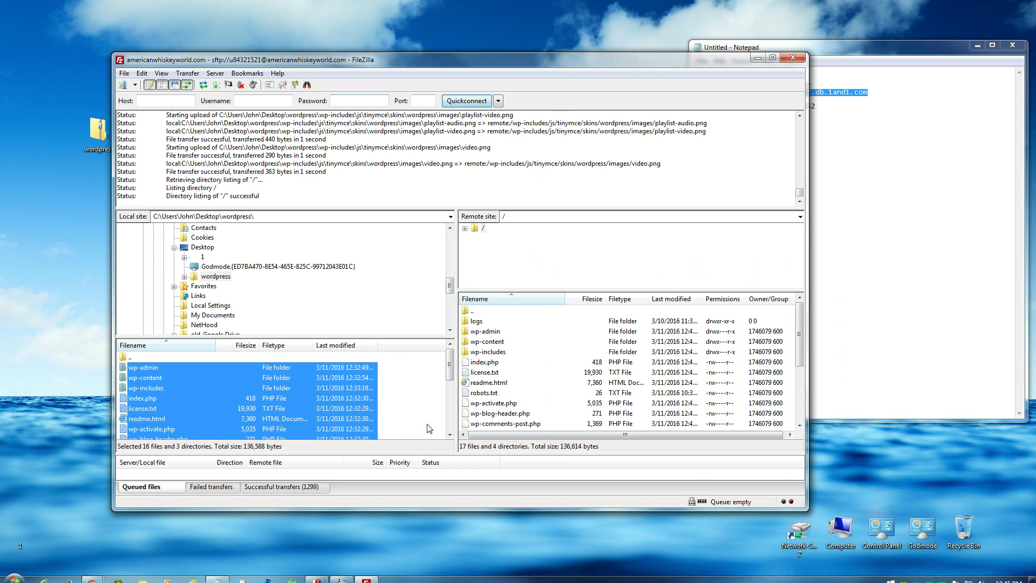
{"action": "left_click", "coordinate": [215, 74]}
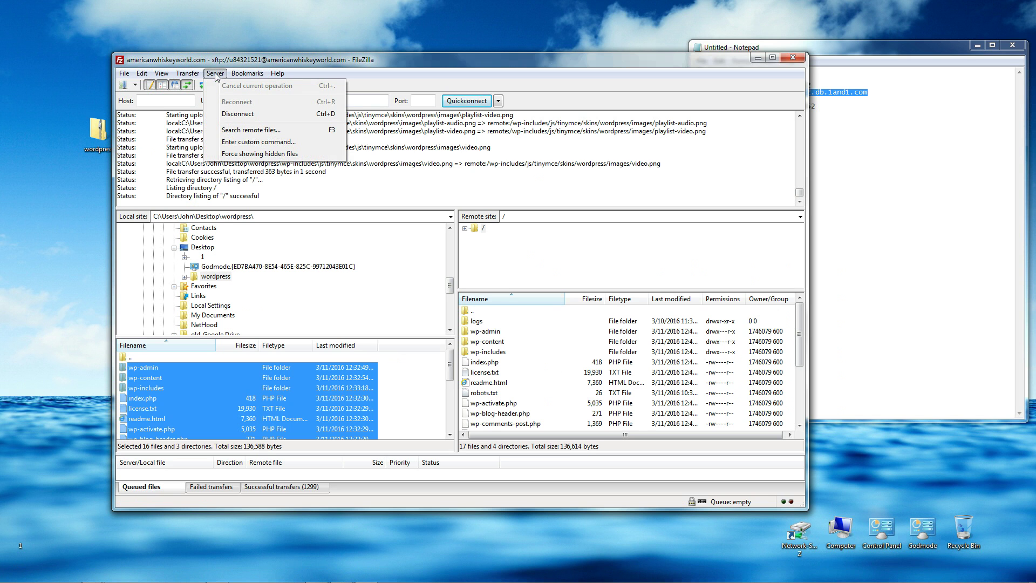
{"action": "left_click", "coordinate": [238, 114]}
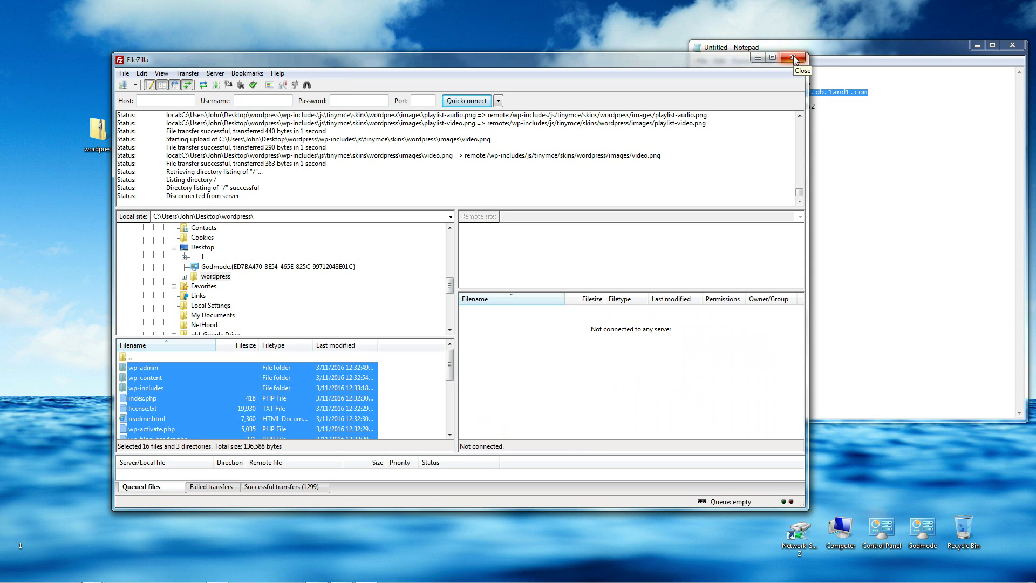
{"action": "left_click", "coordinate": [794, 57]}
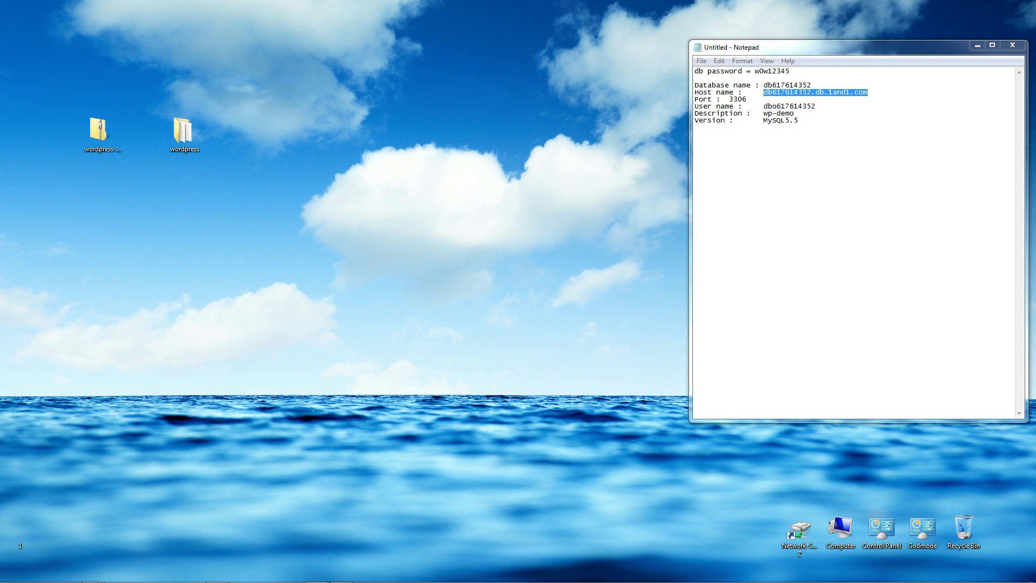
- Bring Chrome onscreen and load americanwhiskeyworld.com to reach the WordPress language selection page
{"action": "left_click_drag", "start_coordinate": [0, 60], "coordinate": [498, 66]}
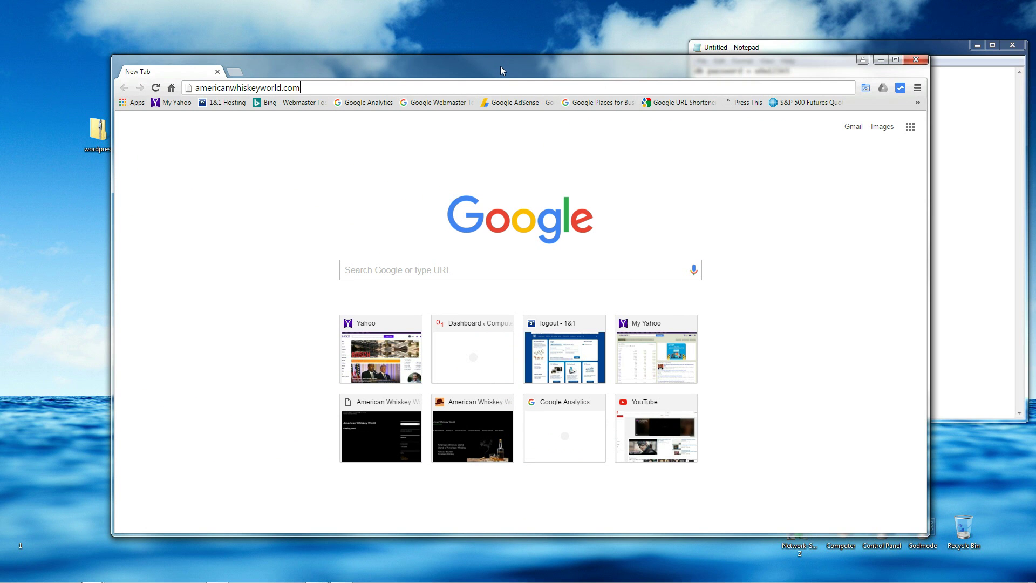
{"action": "key", "text": "Return"}
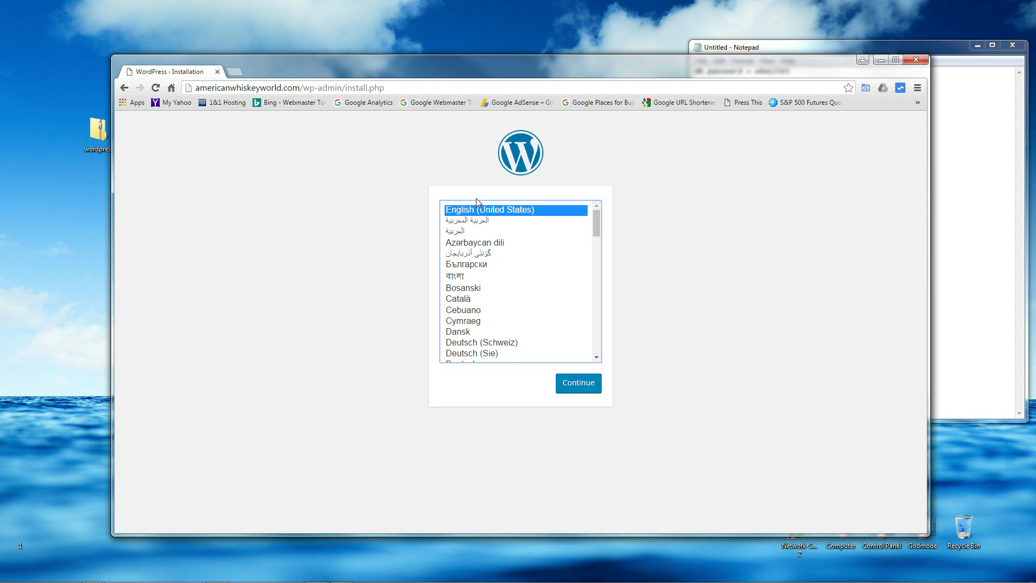
- Continue with English (United States) and scroll down the Information needed form
{"action": "left_click", "coordinate": [581, 385]}
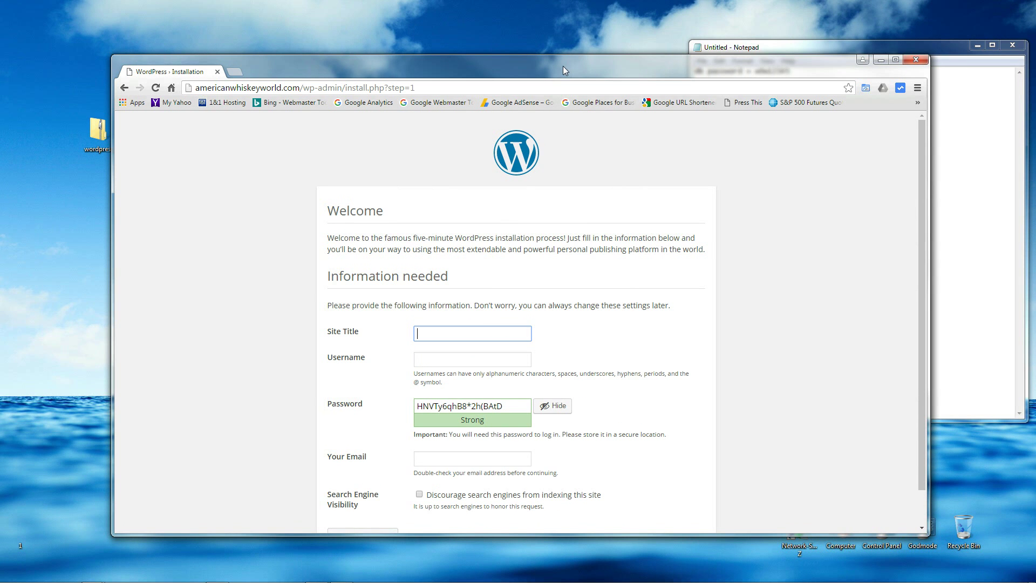
{"action": "left_click_drag", "start_coordinate": [562, 66], "coordinate": [559, 34]}
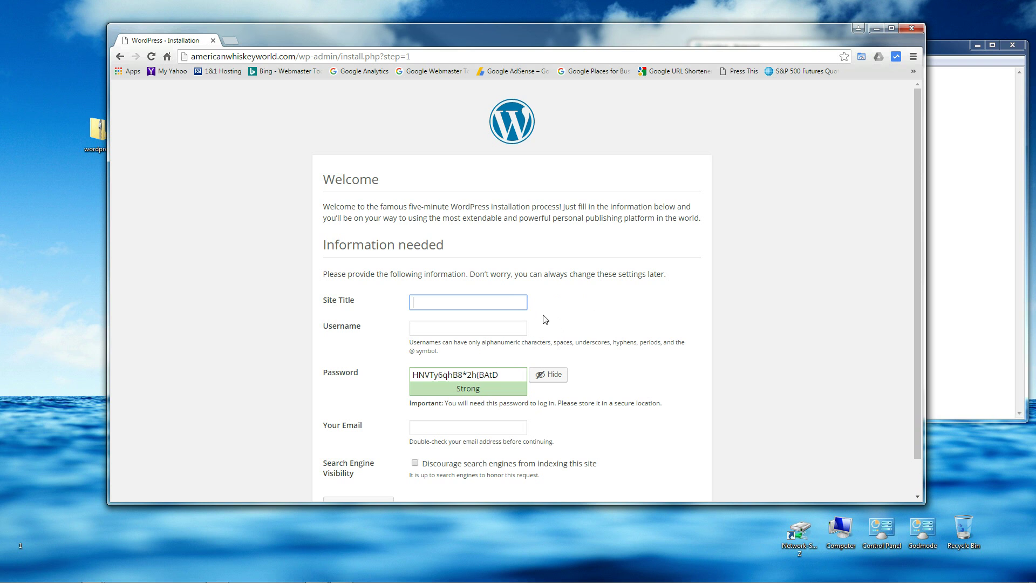
{"action": "scroll", "coordinate": [540, 340], "scroll_direction": "down", "scroll_amount": 1}
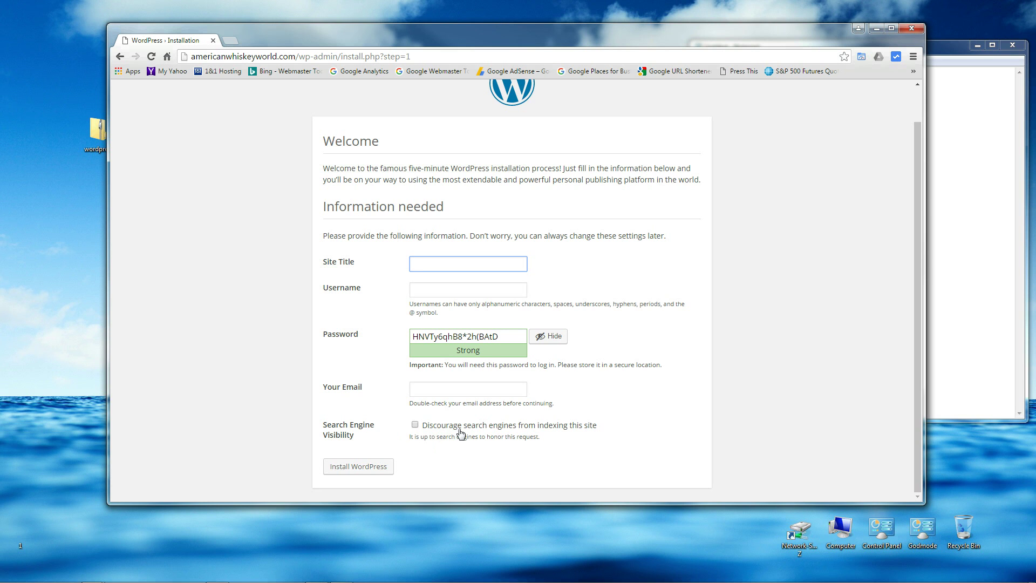
- Tick 'Discourage search engines from indexing this site' on the installation form
{"action": "left_click", "coordinate": [416, 426]}
{"action": "left_click_drag", "start_coordinate": [917, 219], "coordinate": [893, 292]}
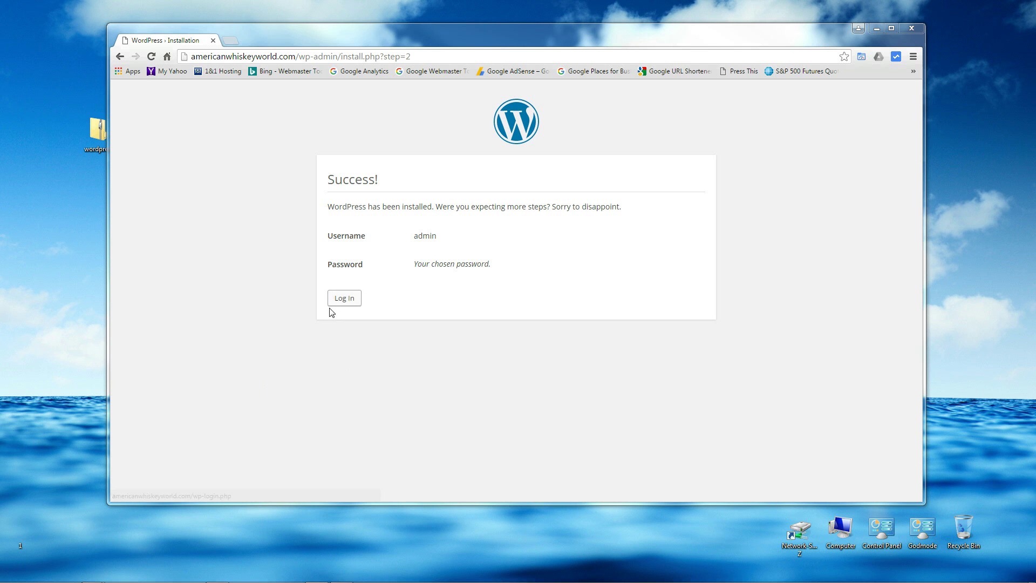
- Log in to WordPress as admin with the account password
{"action": "left_click", "coordinate": [345, 299]}
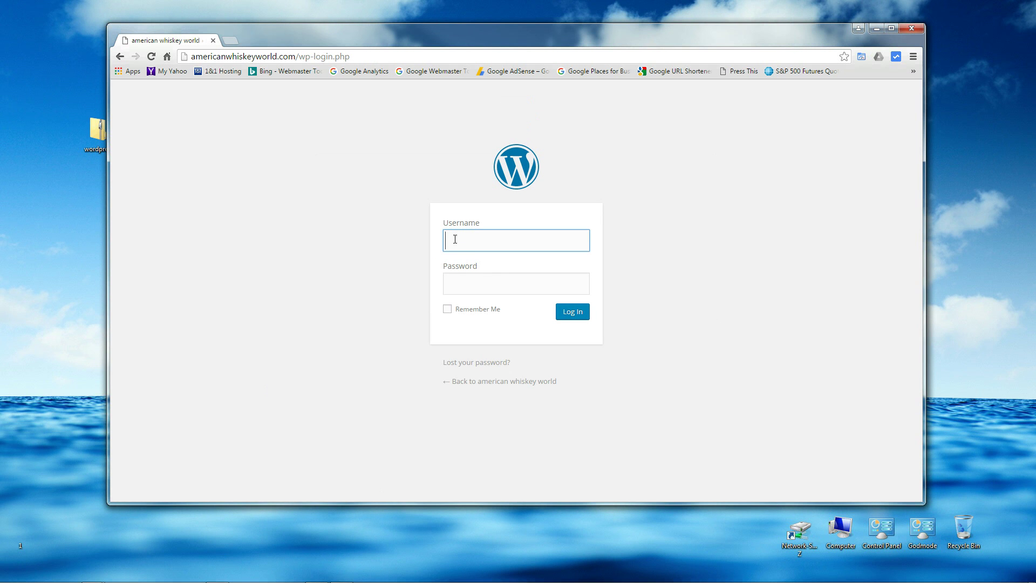
{"action": "type", "text": "admin"}
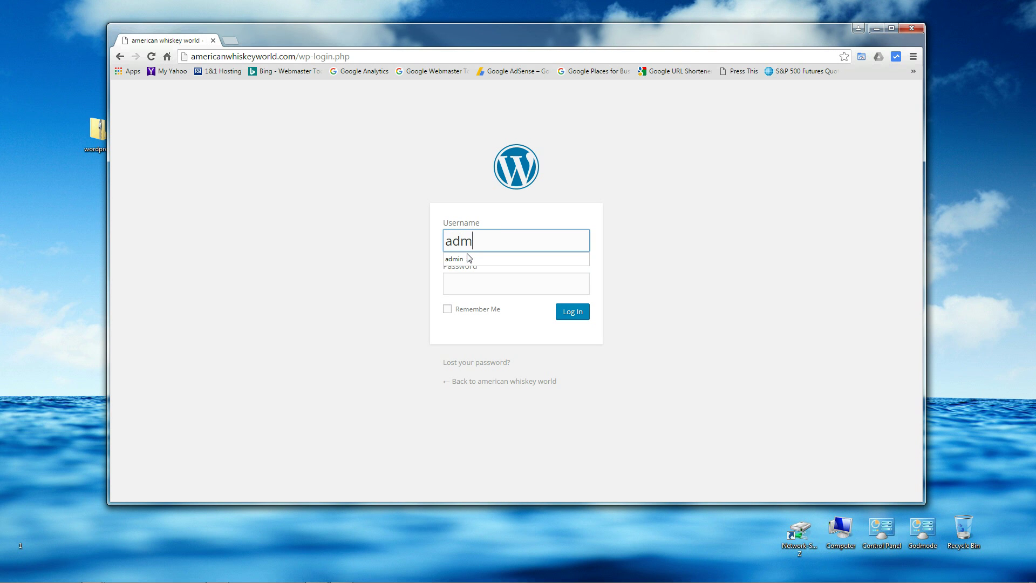
{"action": "left_click", "coordinate": [454, 285]}
{"action": "type", "text": "***"}
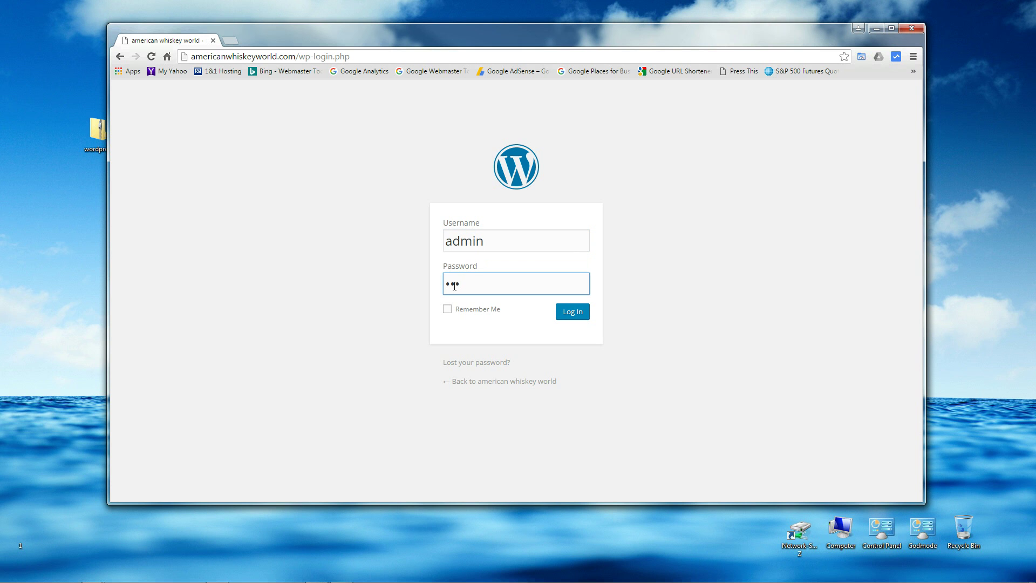
{"action": "key", "text": "Return"}
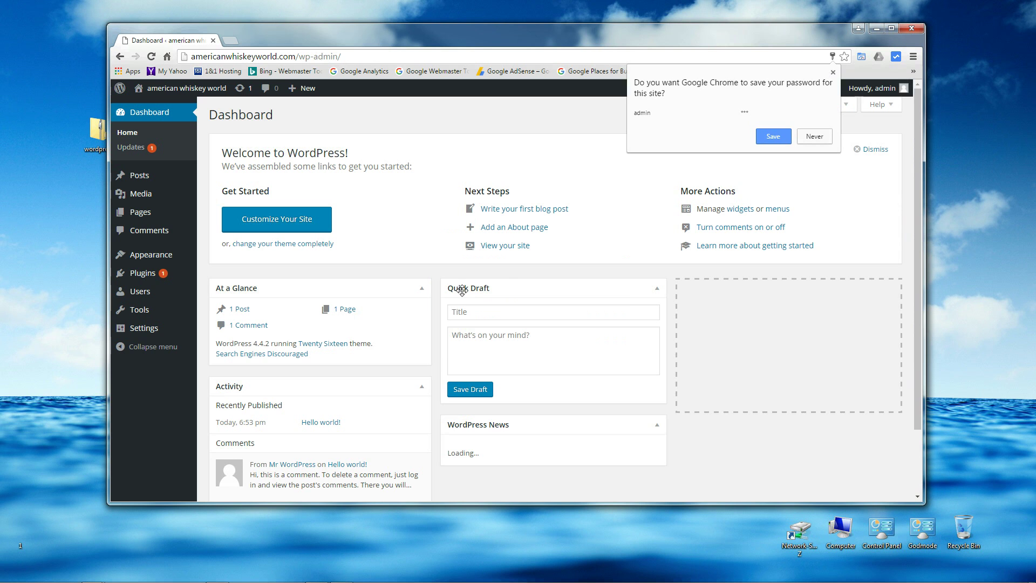
- Dismiss Chrome's save-password prompt and visit the live site from the admin bar
{"action": "left_click", "coordinate": [834, 73]}
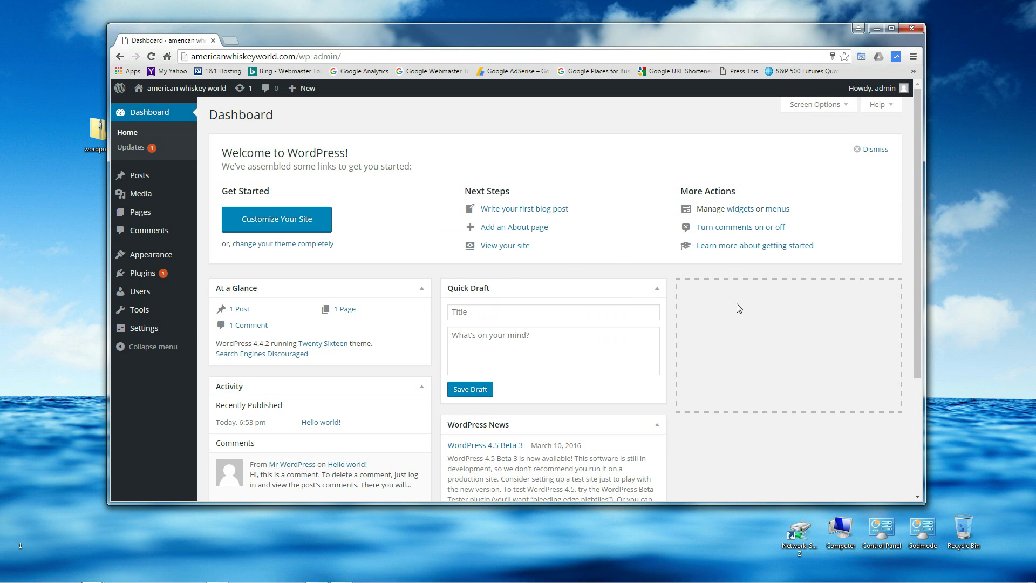
{"action": "scroll", "coordinate": [743, 318], "scroll_direction": "down", "scroll_amount": 3}
{"action": "scroll", "coordinate": [753, 338], "scroll_direction": "up", "scroll_amount": 3}
{"action": "mouse_move", "coordinate": [177, 94]}
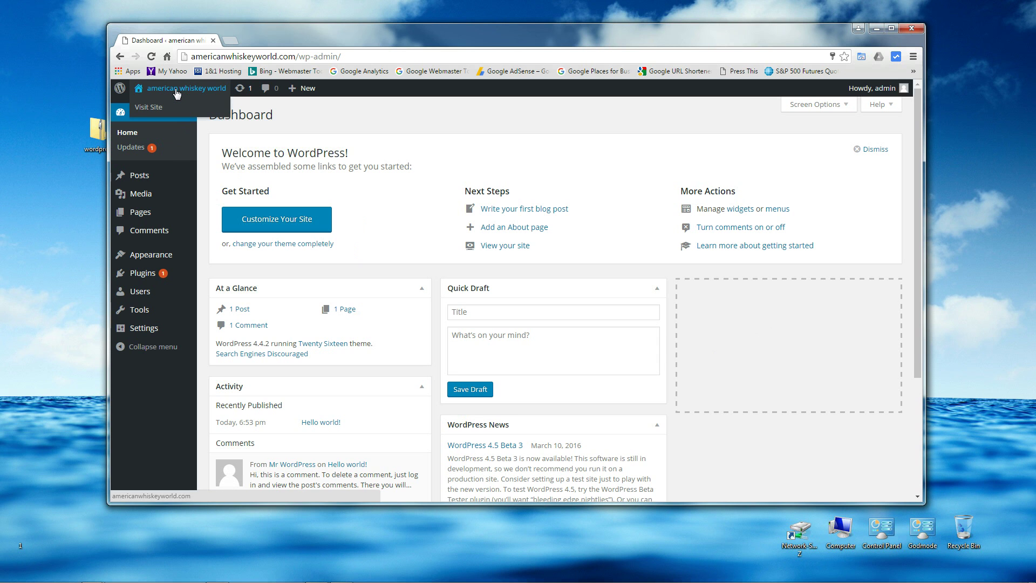
{"action": "left_click", "coordinate": [173, 93]}
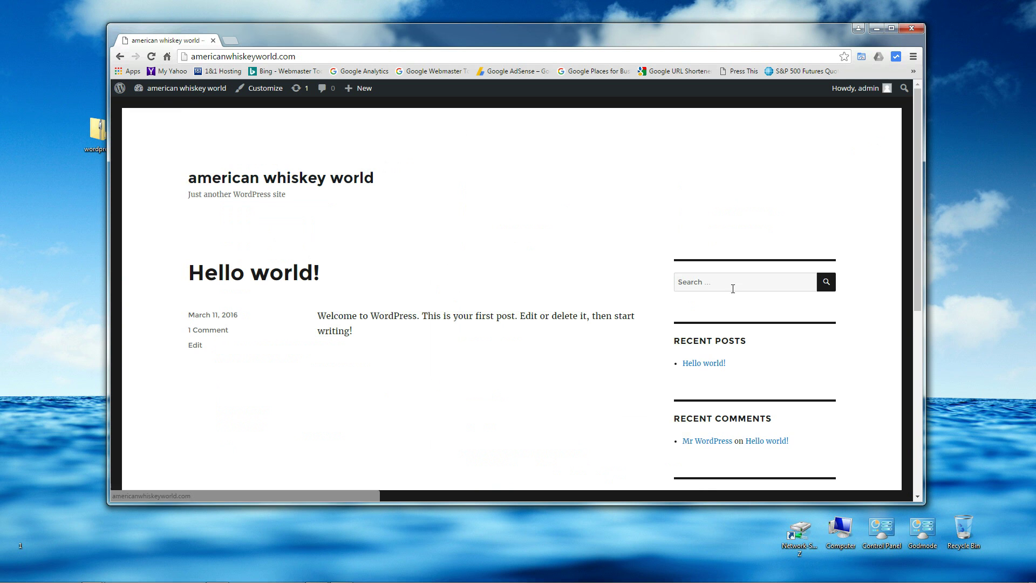
- Scroll through the live site's widgets and footer, then return to the admin Dashboard
{"action": "scroll", "coordinate": [589, 416], "scroll_direction": "down", "scroll_amount": 5}
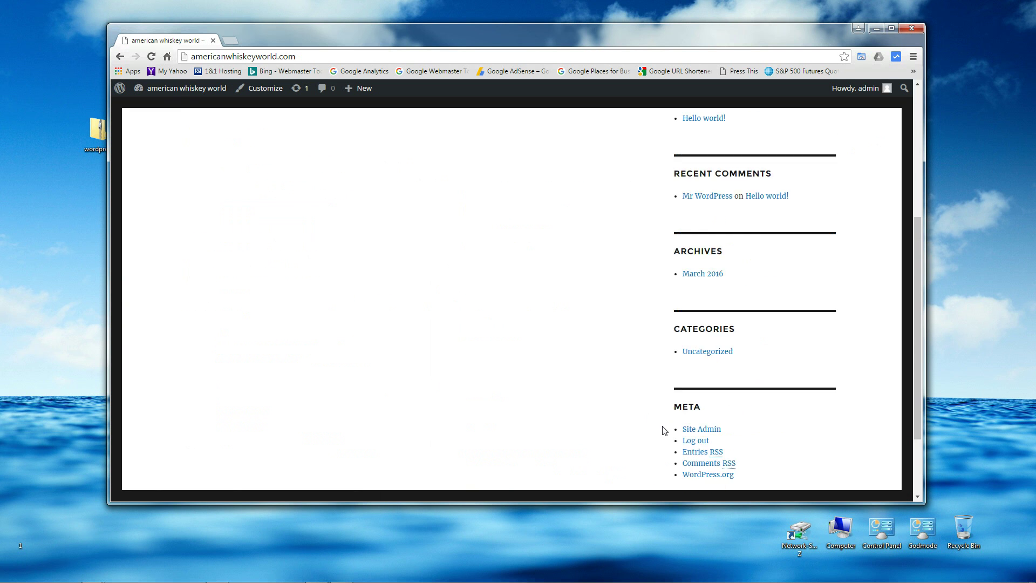
{"action": "scroll", "coordinate": [664, 430], "scroll_direction": "up", "scroll_amount": 10}
{"action": "scroll", "coordinate": [664, 430], "scroll_direction": "down", "scroll_amount": 10}
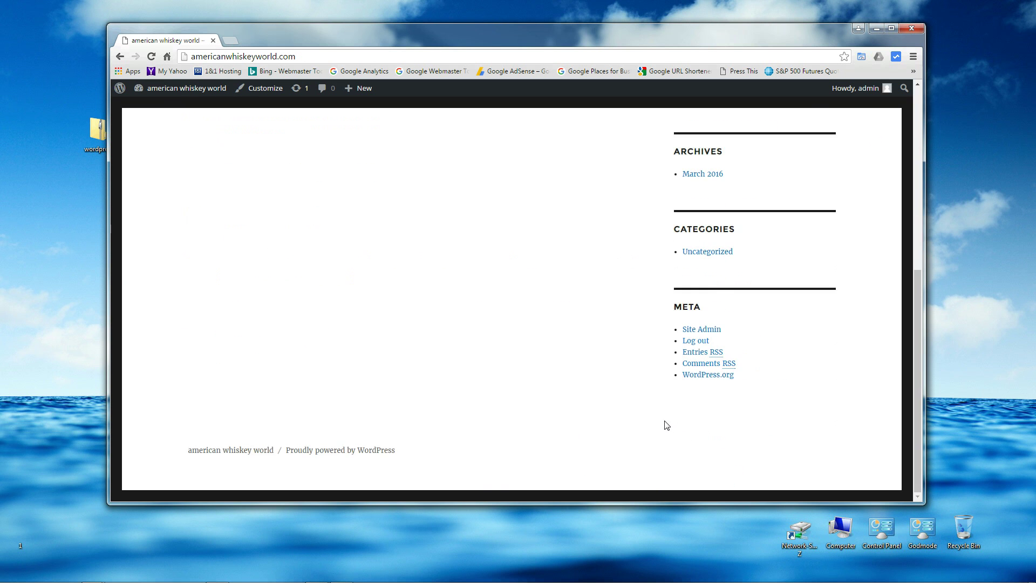
{"action": "scroll", "coordinate": [667, 426], "scroll_direction": "up", "scroll_amount": 10}
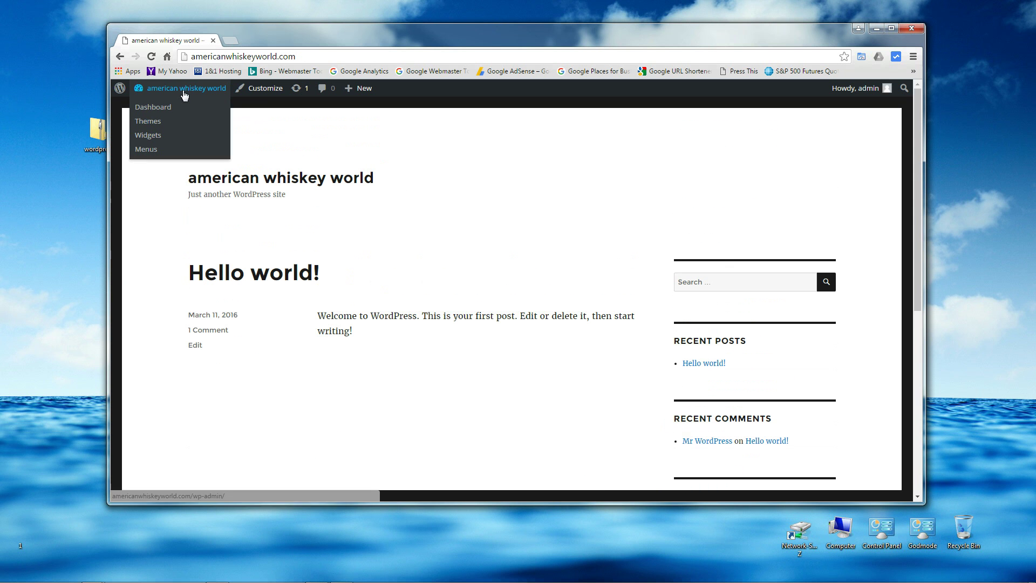
{"action": "left_click", "coordinate": [163, 88]}
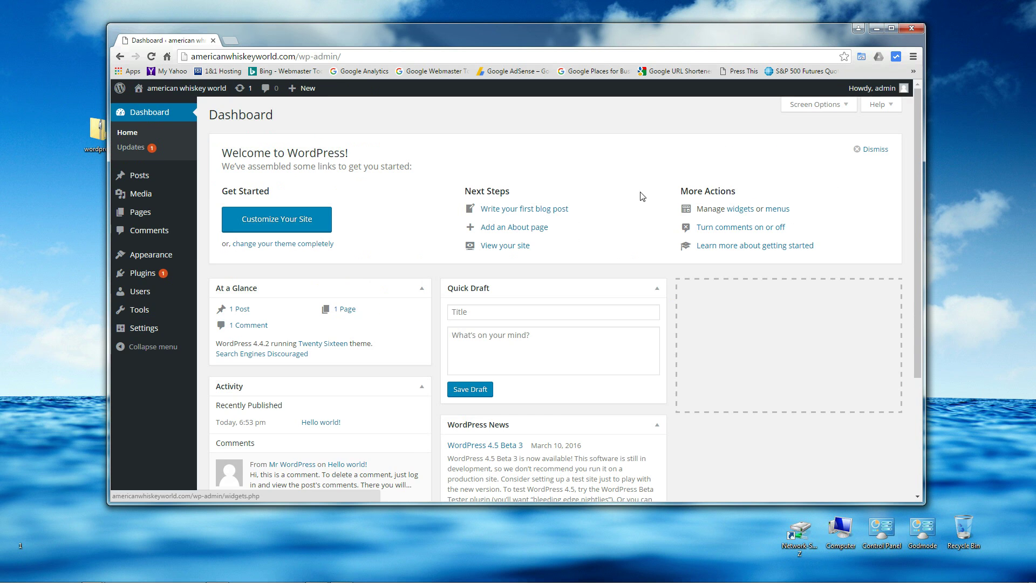
{"action": "left_click_drag", "start_coordinate": [915, 192], "coordinate": [916, 178]}
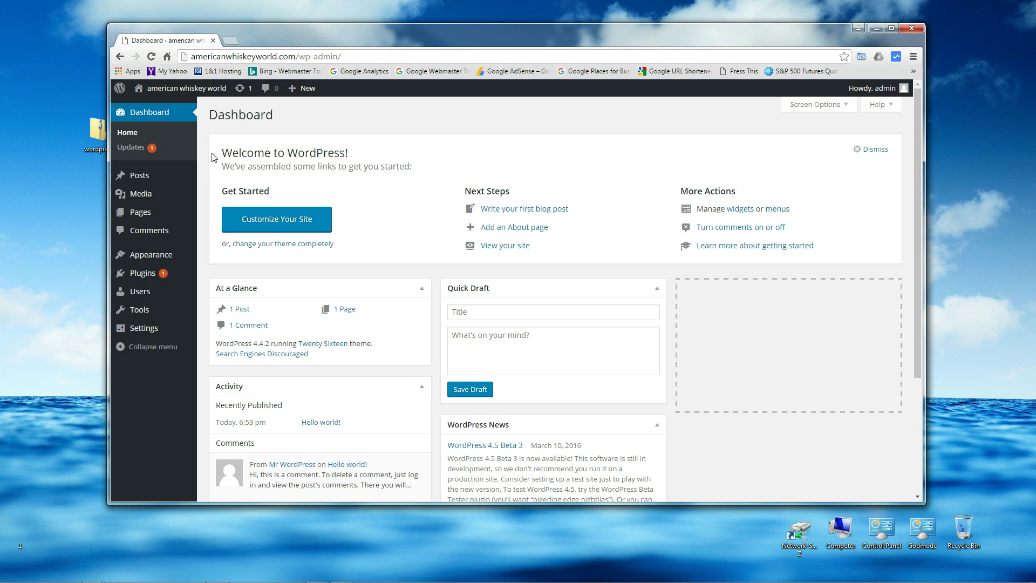
{"action": "left_click_drag", "start_coordinate": [536, 37], "coordinate": [558, 44]}
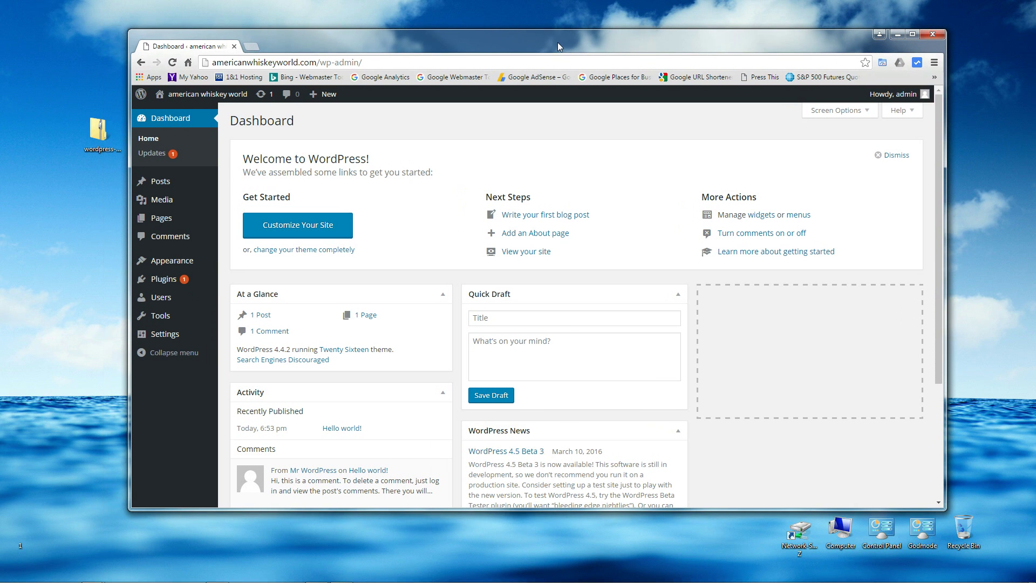